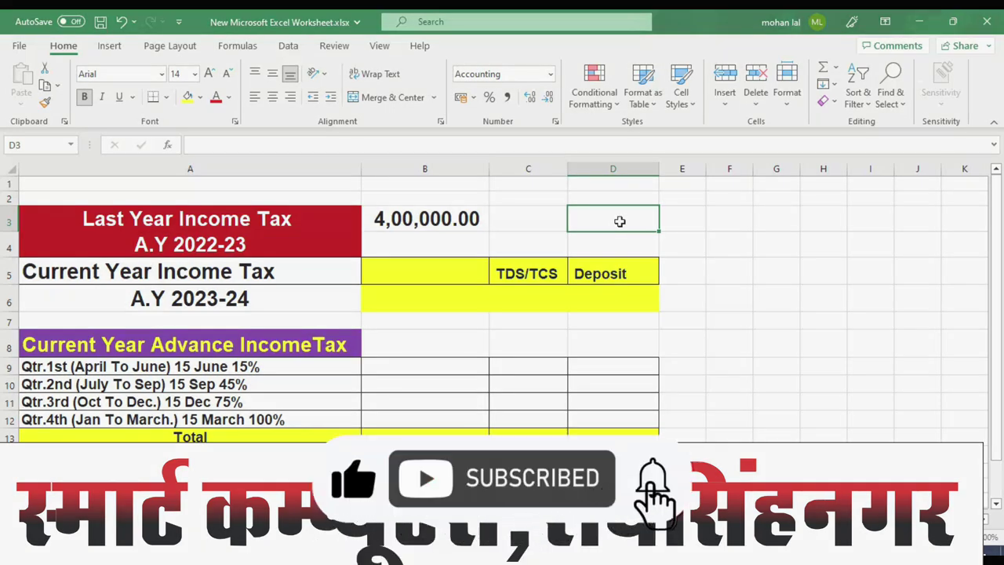
Step: Widen columns C and B so the amounts fit, then check last year's tax in B3
drag(572, 178, 584, 178)
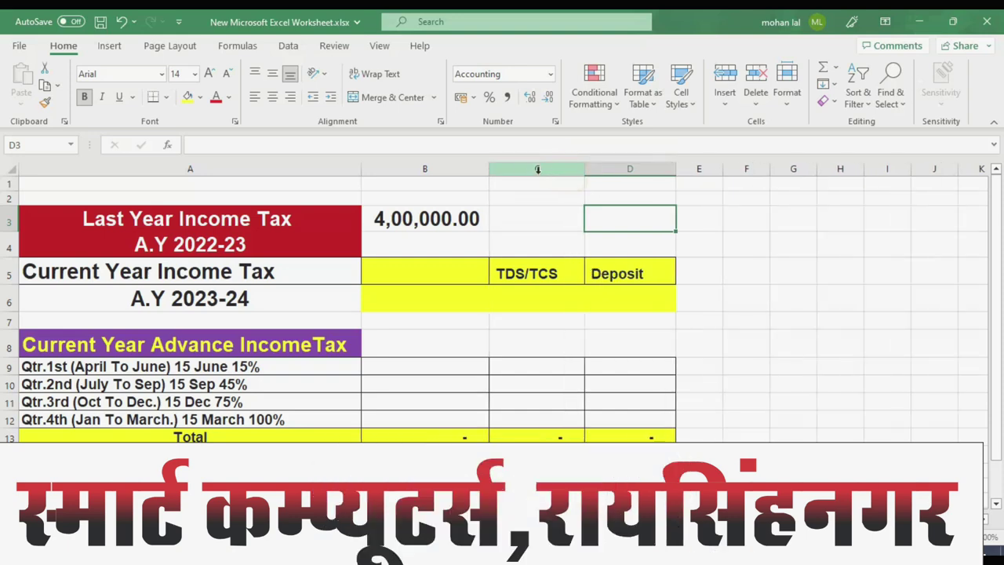
drag(494, 172, 529, 176)
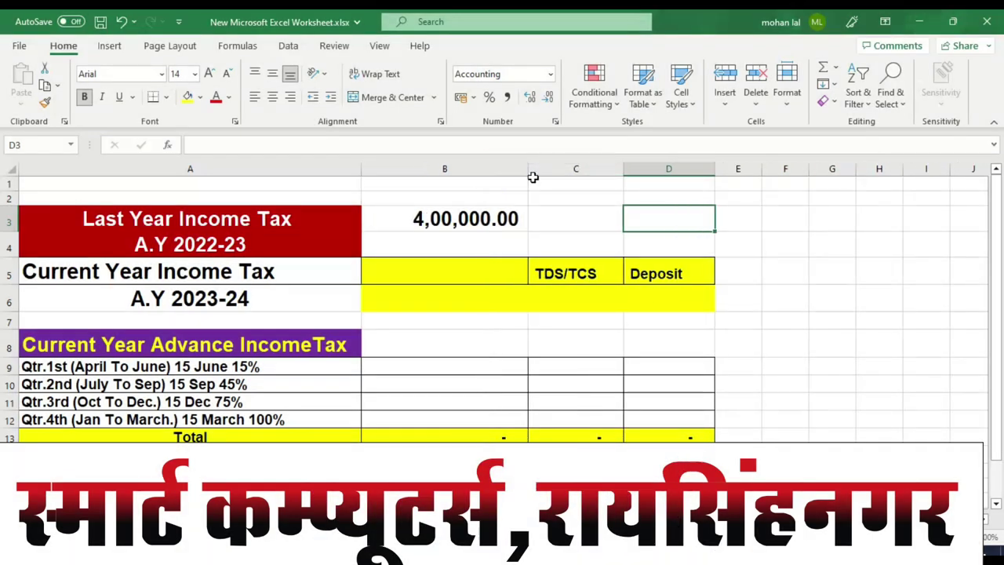
click(442, 219)
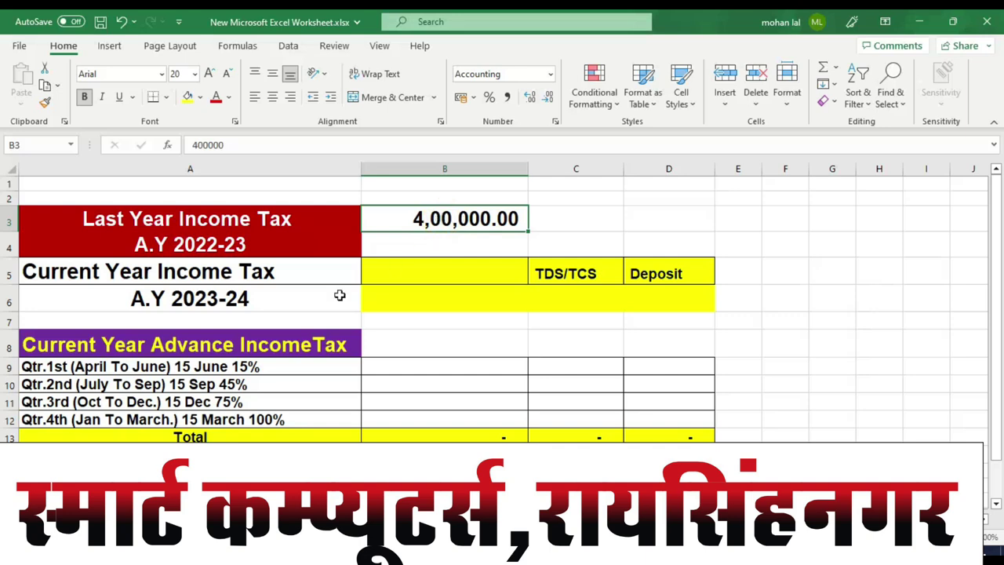
click(249, 298)
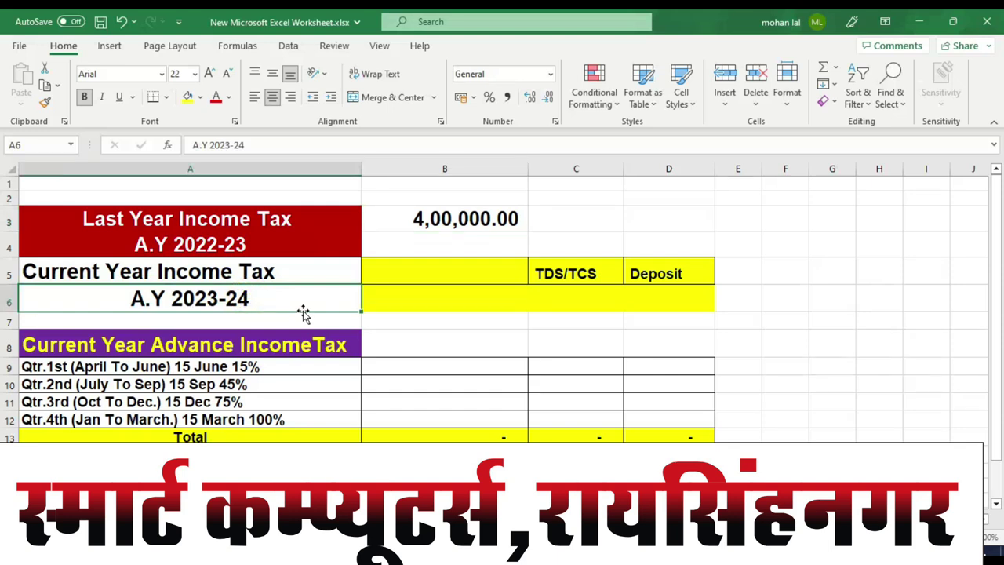
click(452, 219)
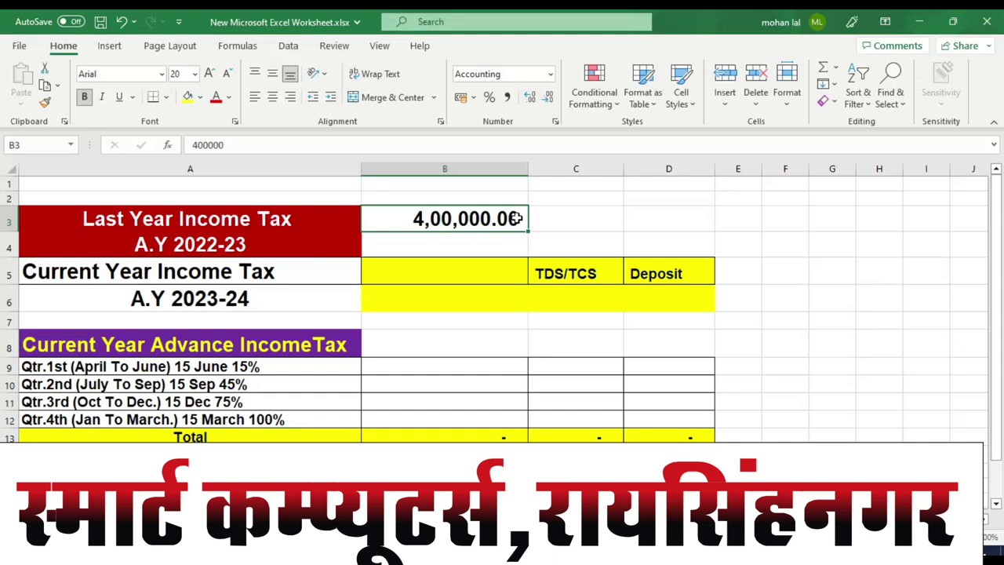
Step: Select the current year income tax cell beside the A.Y 2023-24 label
click(442, 303)
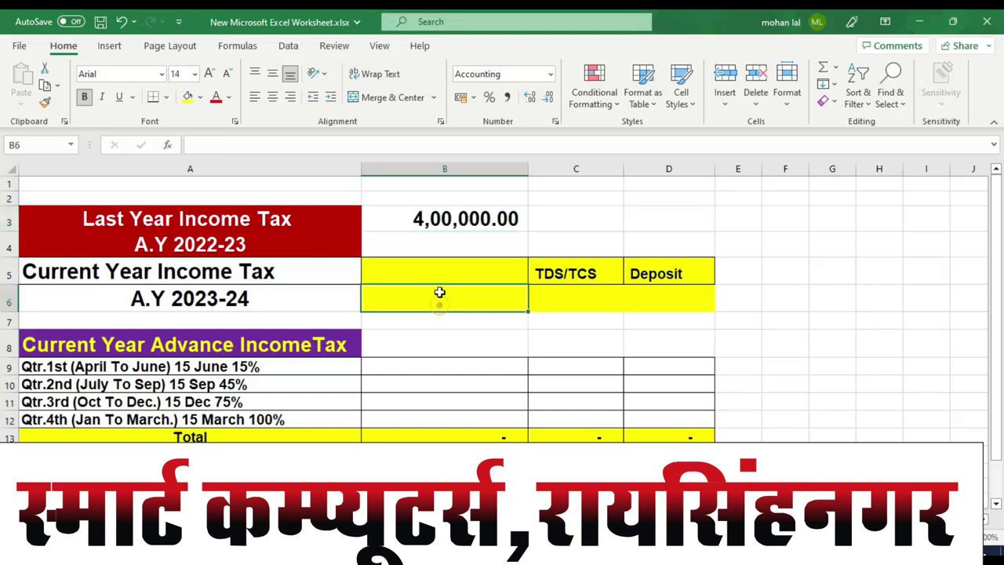
click(440, 272)
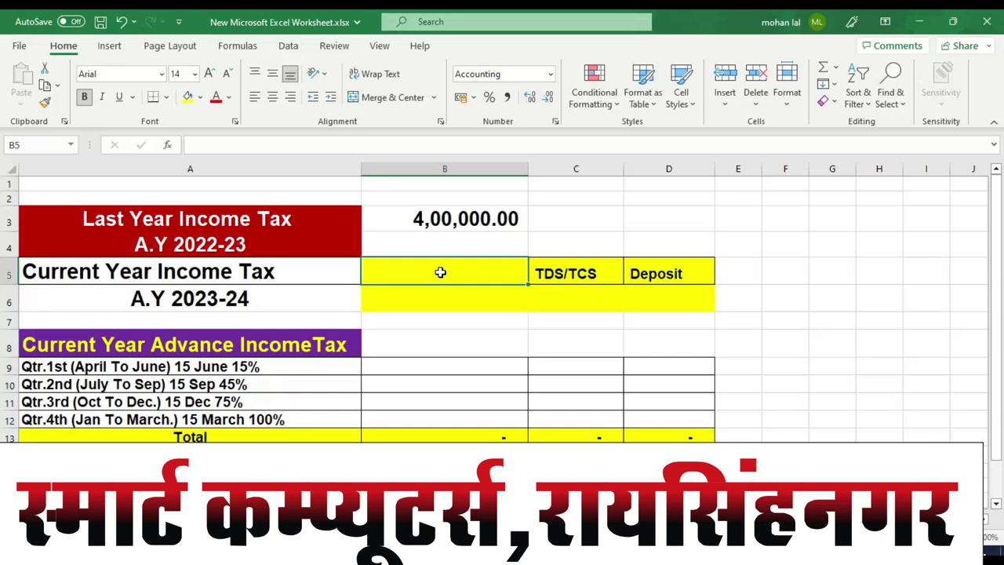
click(437, 221)
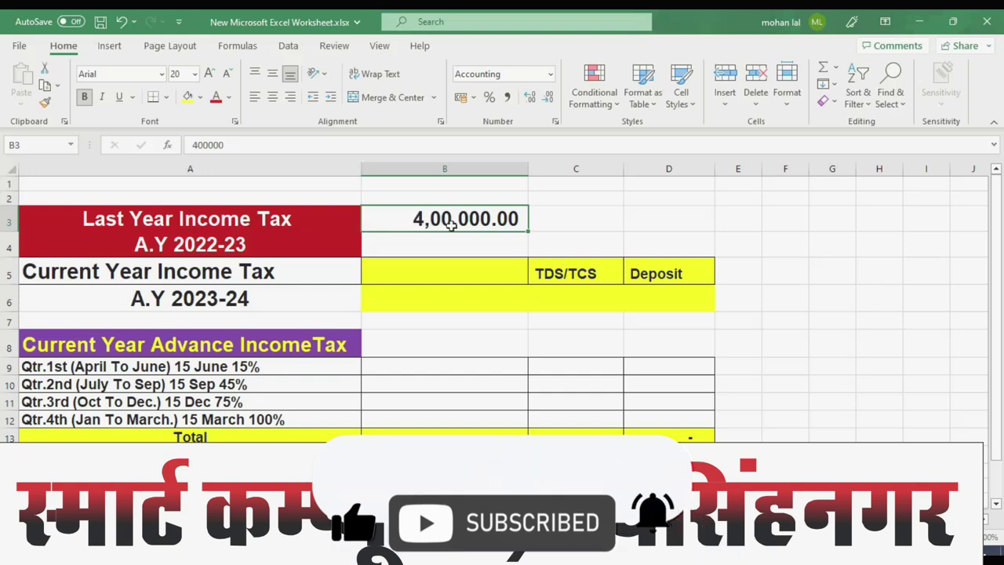
click(418, 274)
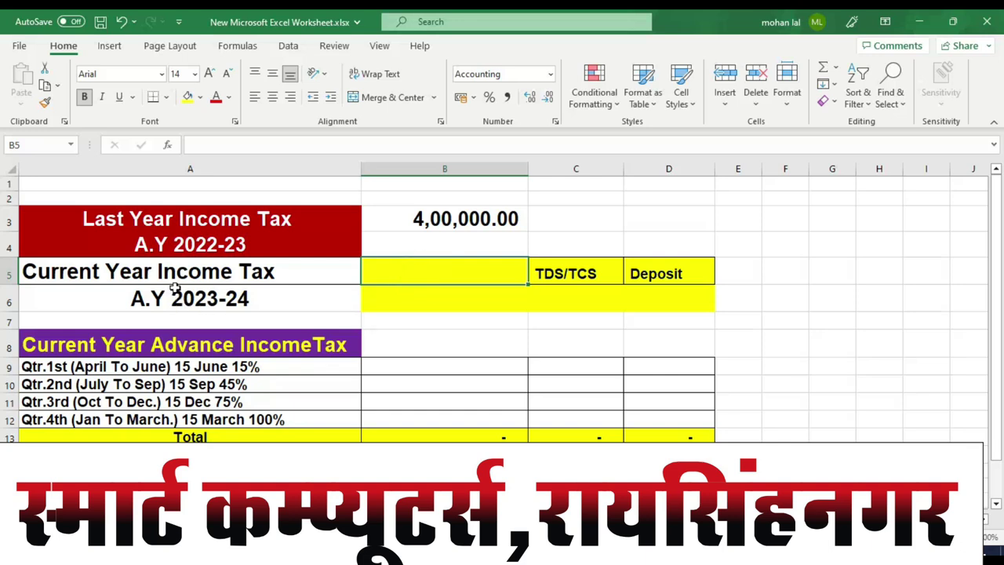
click(269, 306)
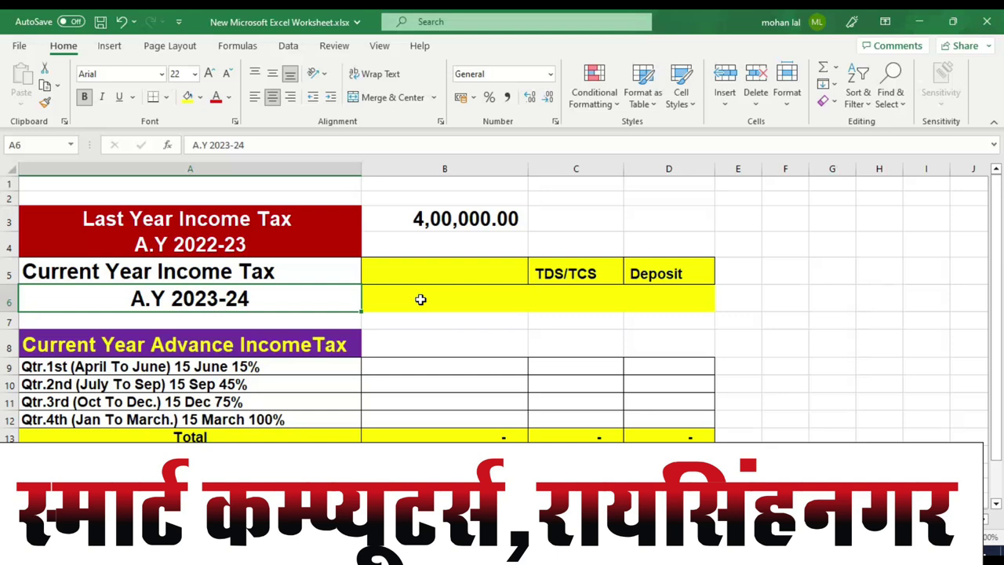
click(425, 271)
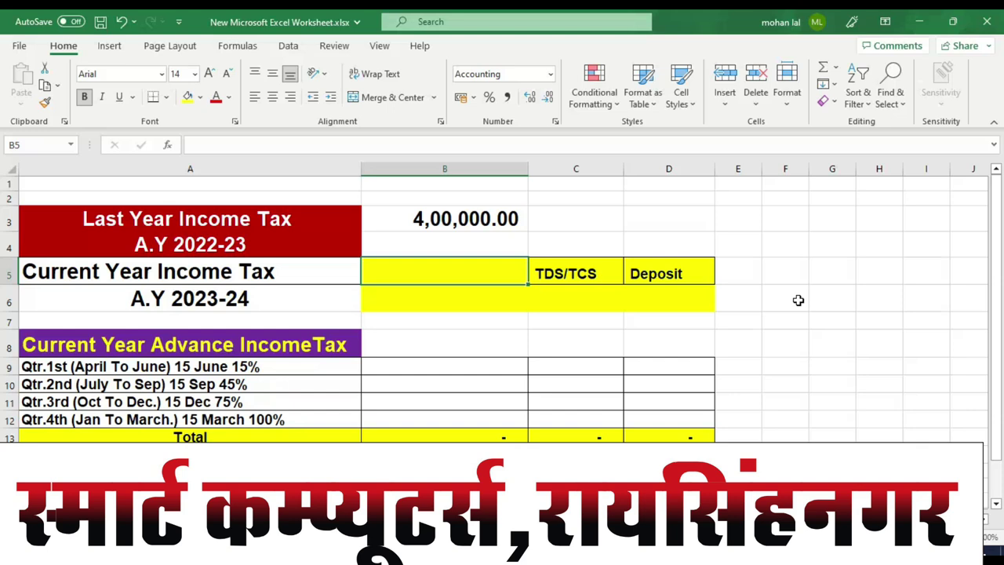
Step: Enter 4,25,000 as the A.Y 2023-24 current year income tax in B5
text(4)
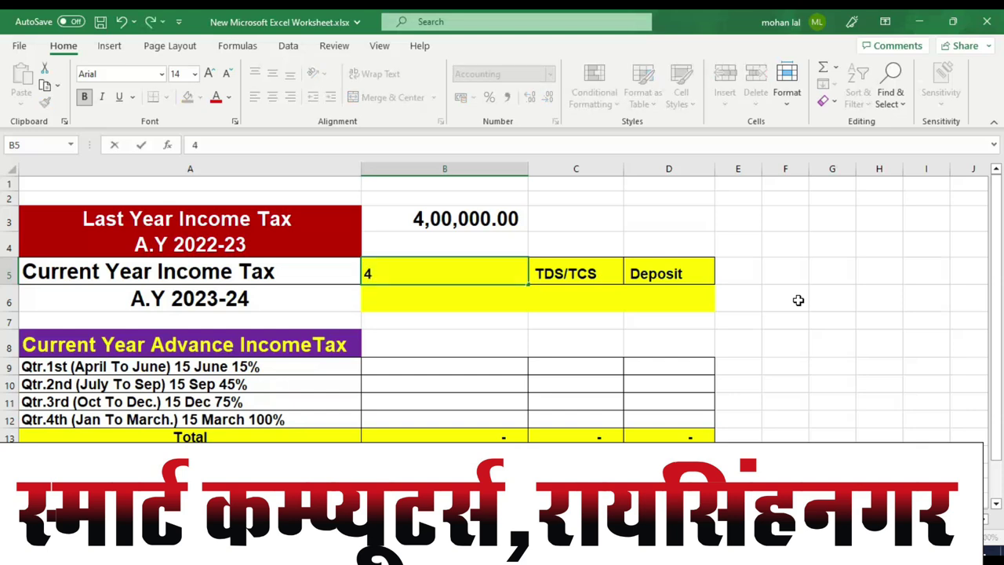
text(,25,000)
key(Return)
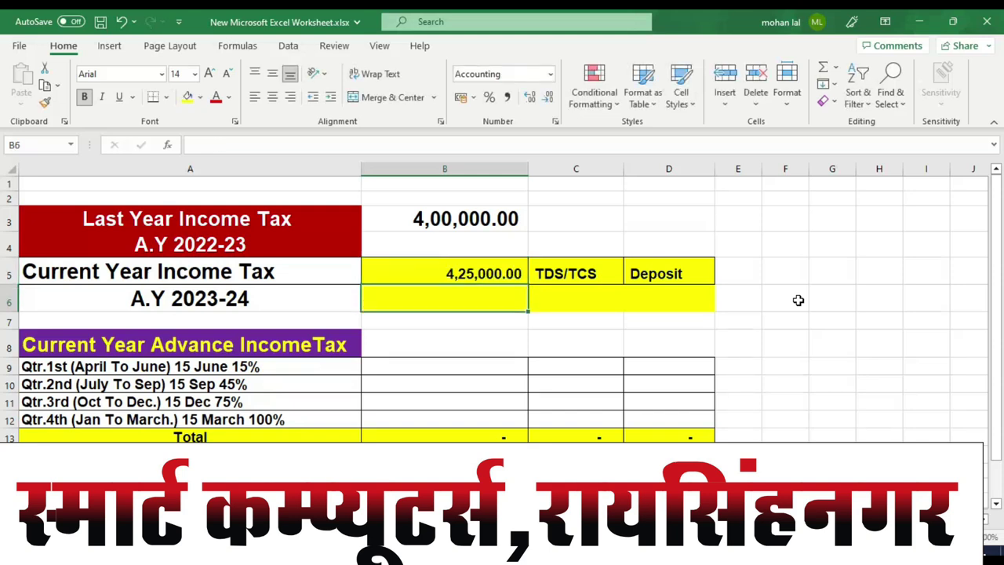
click(474, 274)
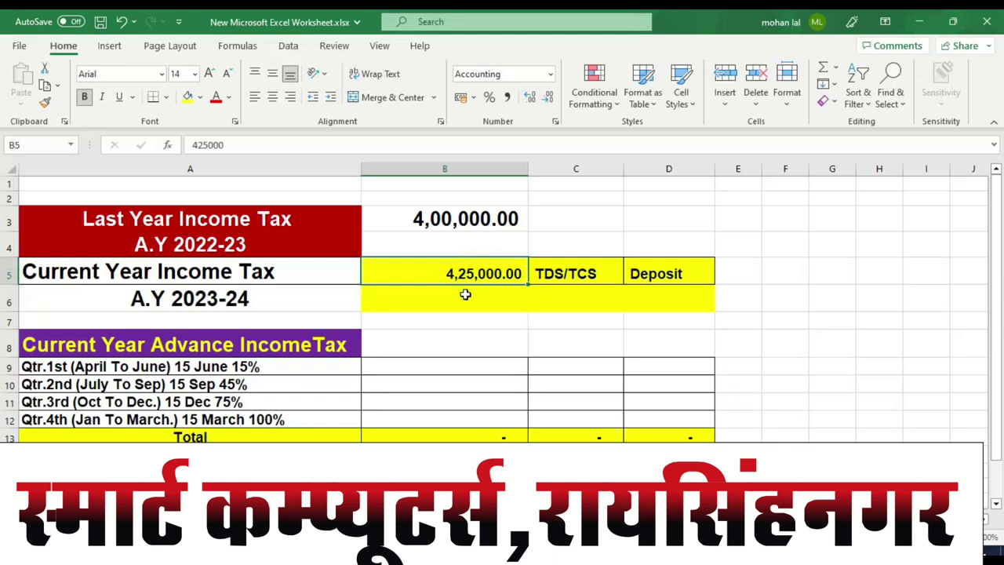
scroll(465, 292, down, 1)
scroll(465, 296, up, 1)
scroll(409, 363, down, 1)
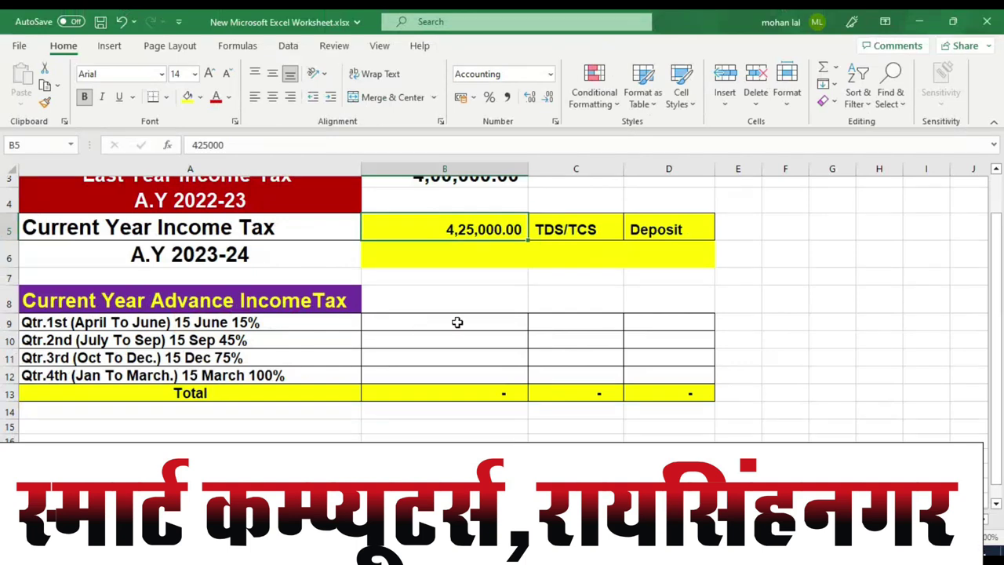
Step: Enter +B5*15/100 in B9 so the 15 June instalment shows 63,750.00
click(458, 321)
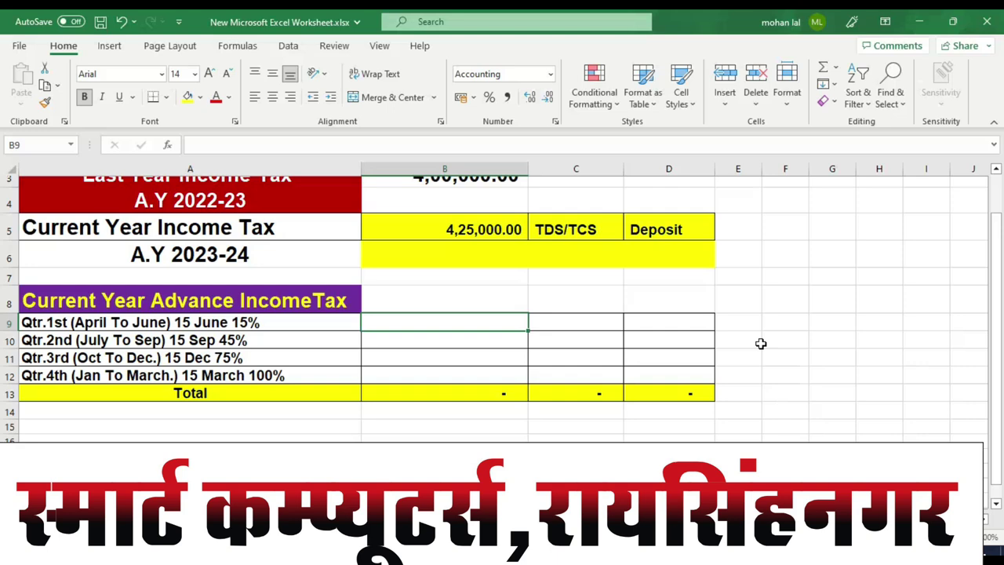
text(+)
click(495, 229)
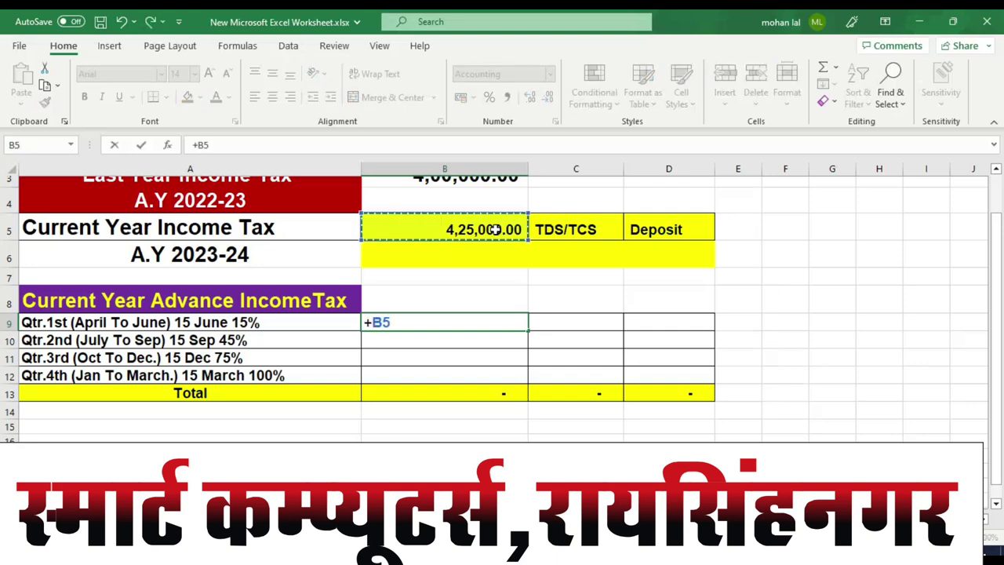
text(*15)
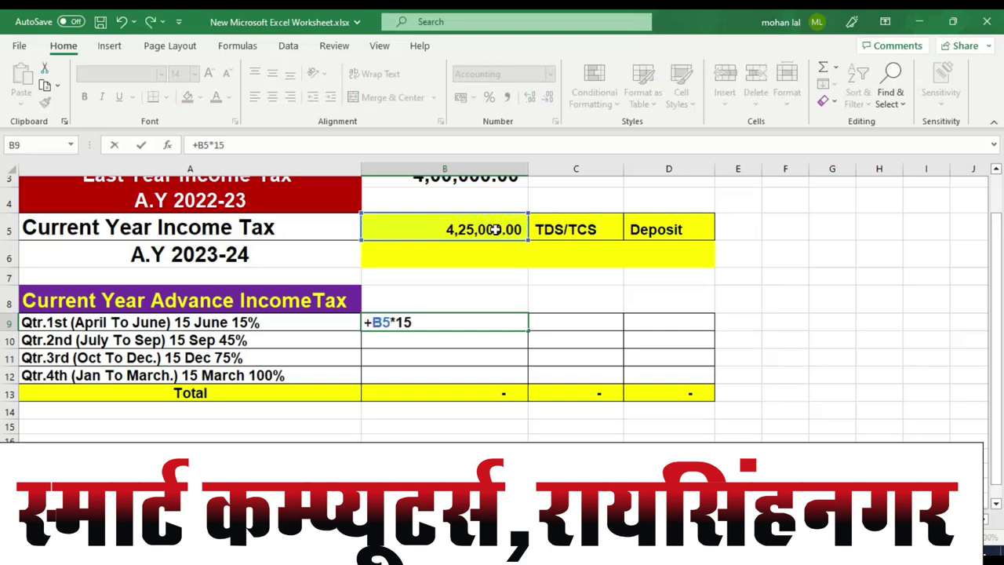
text(/100)
key(Return)
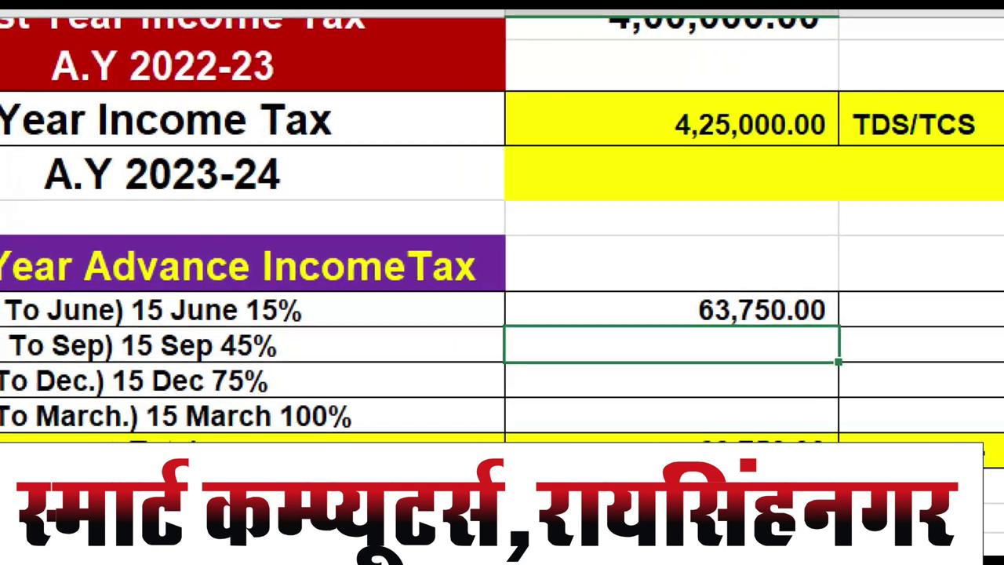
Step: Tick the 15 June and 15 Sep rows and the 4,25,000.00 tax, then clear the annotations
drag(335, 309, 388, 298)
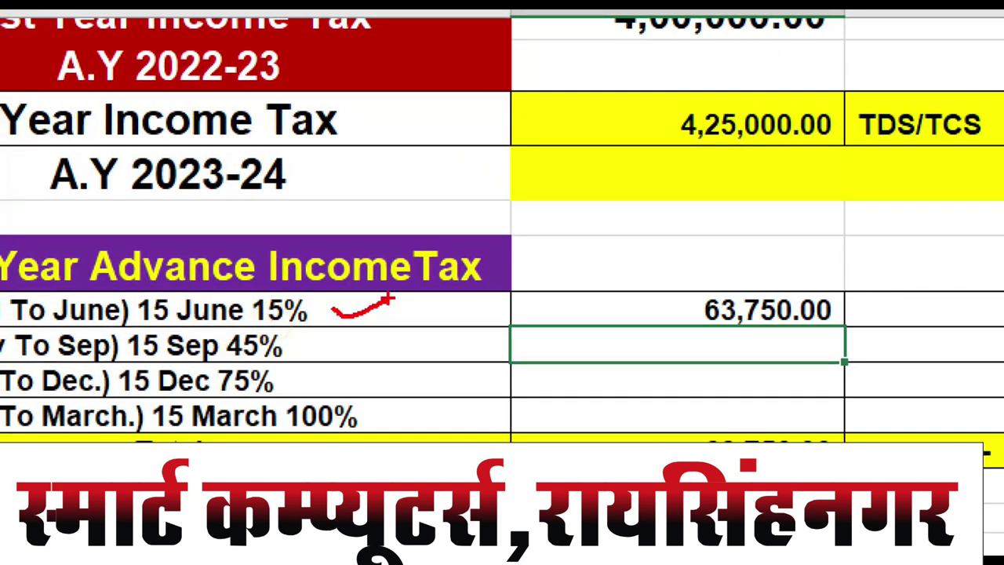
drag(569, 301, 608, 285)
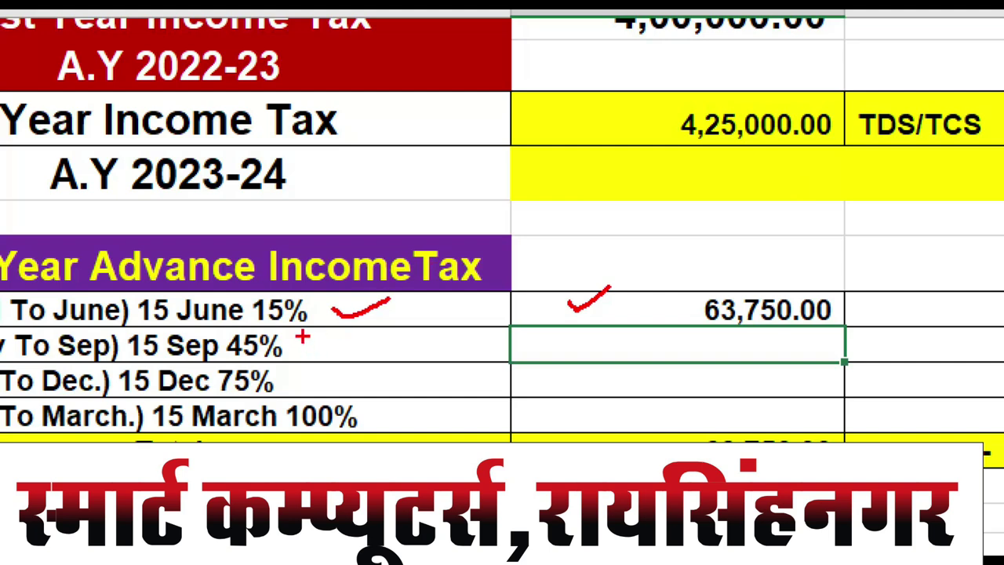
drag(304, 349, 372, 332)
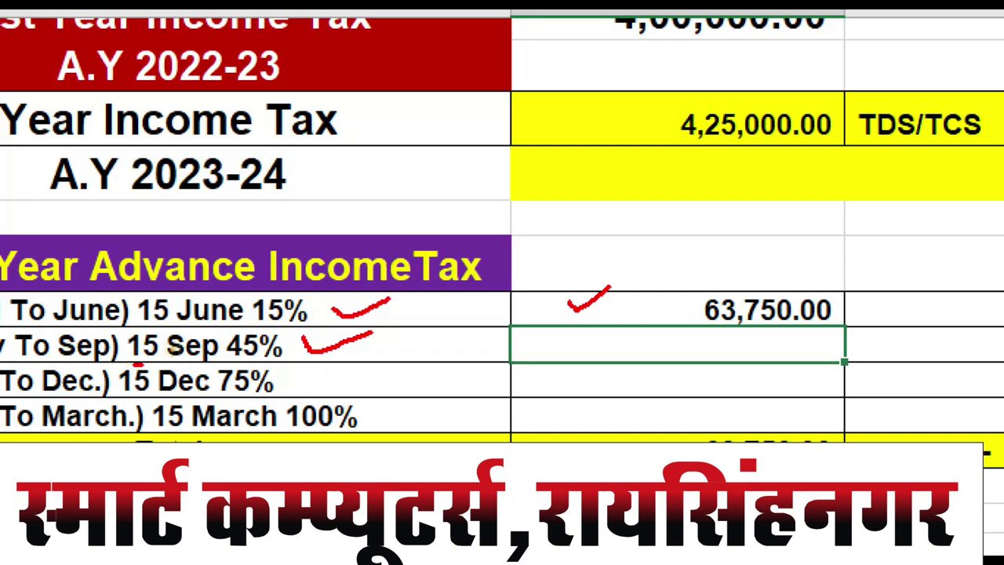
drag(133, 363, 196, 363)
mouse_move(615, 108)
mouse_down()
mouse_move(624, 130)
mouse_move(653, 85)
mouse_up()
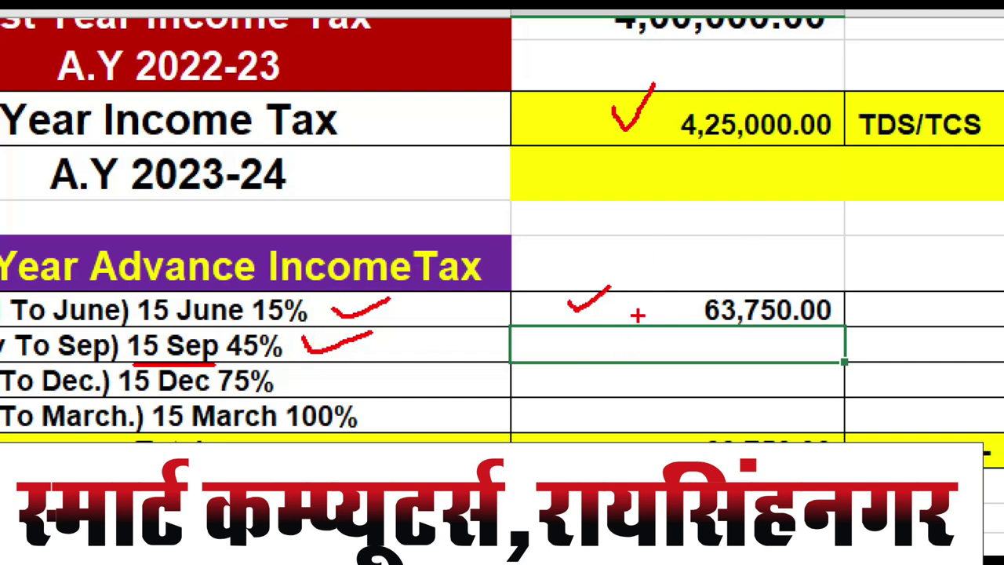
drag(635, 310, 705, 271)
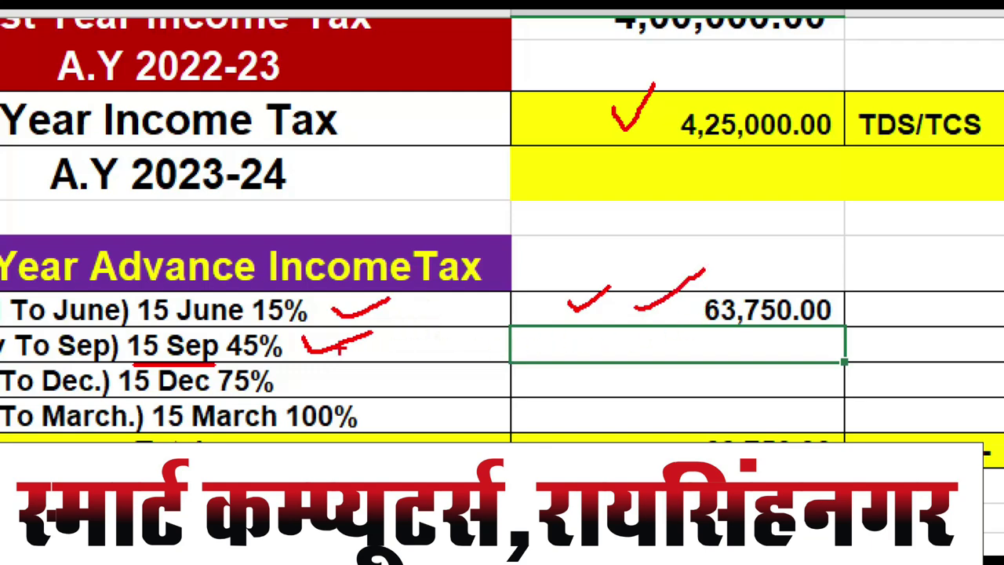
key(Escape)
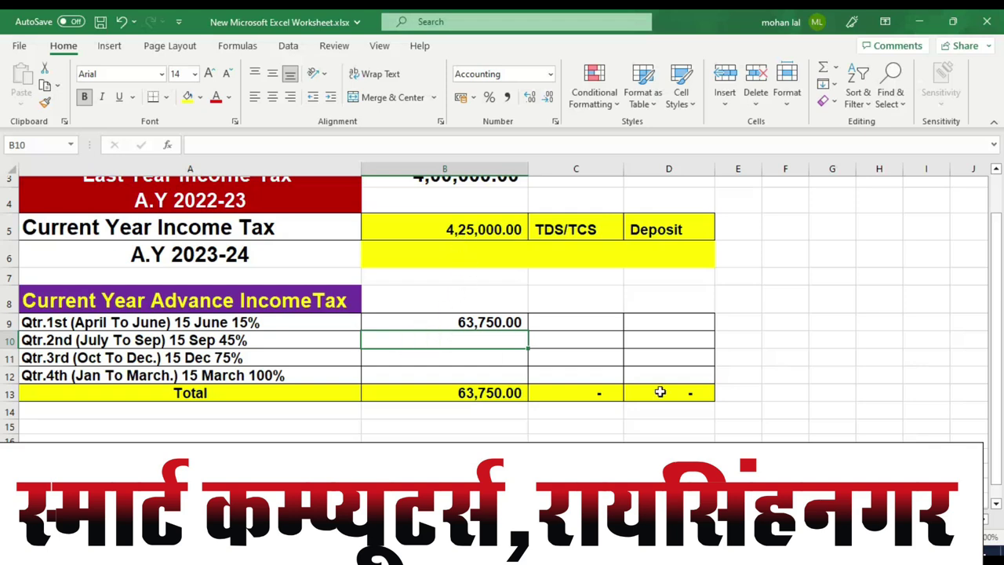
Step: Enter +B5*30/100 in B10 for a second-quarter instalment of 1,27,500.00
text(+)
click(488, 229)
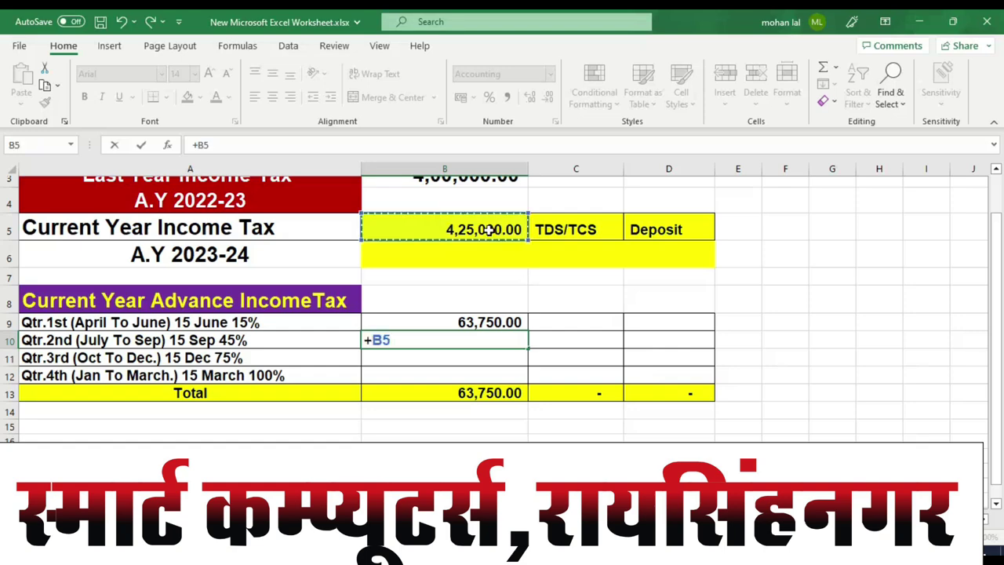
text(*30/)
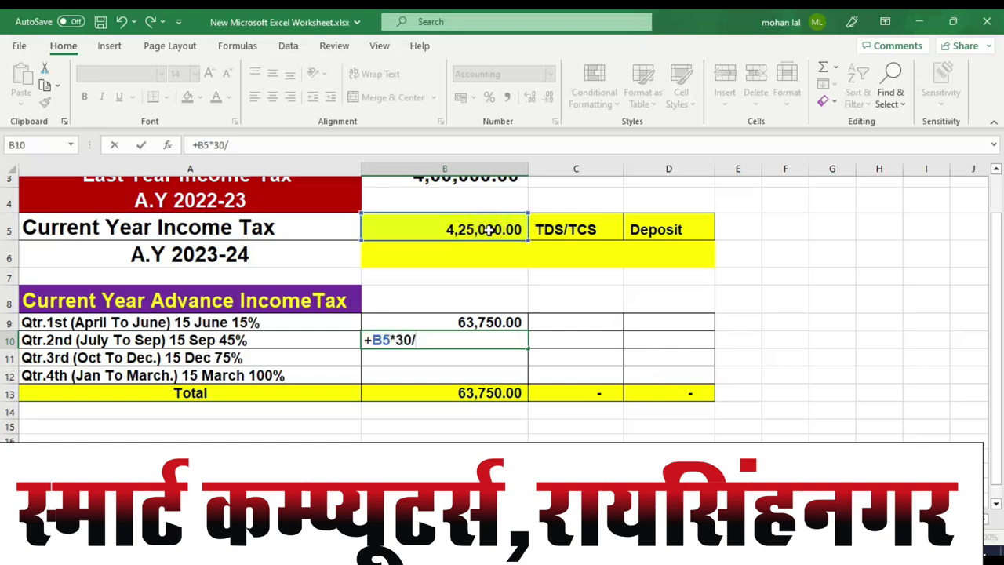
text(100)
key(Return)
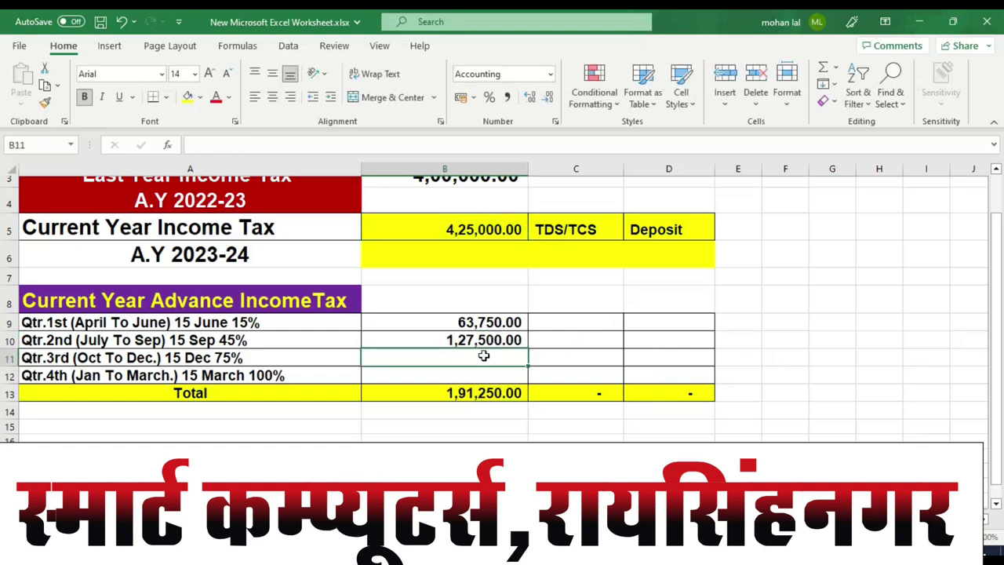
click(423, 338)
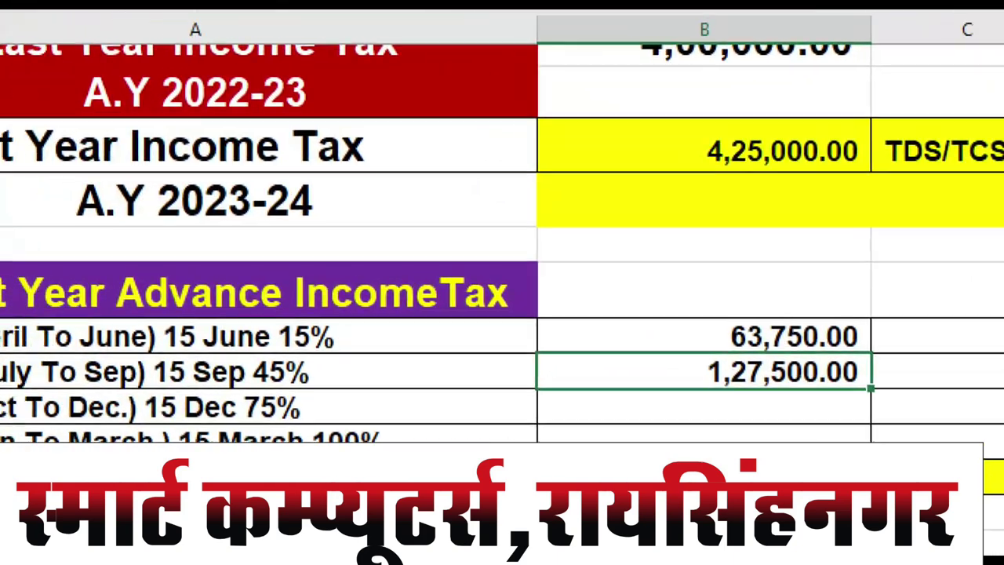
key(Down)
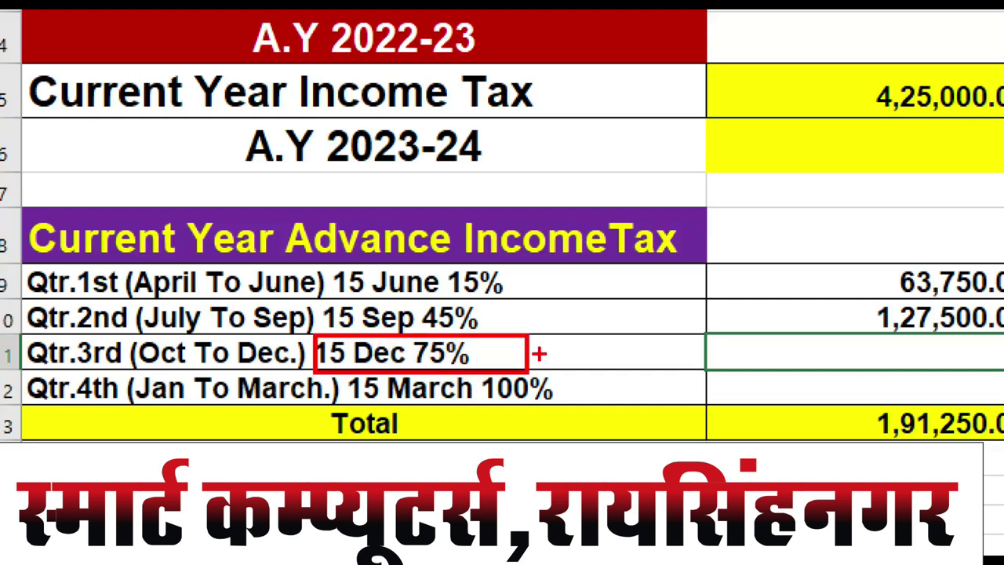
Step: Mark the 4,25,000 tax and the 15 Dec 75% row, then review B9's formula
mouse_move(872, 76)
mouse_down()
mouse_move(893, 69)
mouse_move(844, 77)
mouse_up()
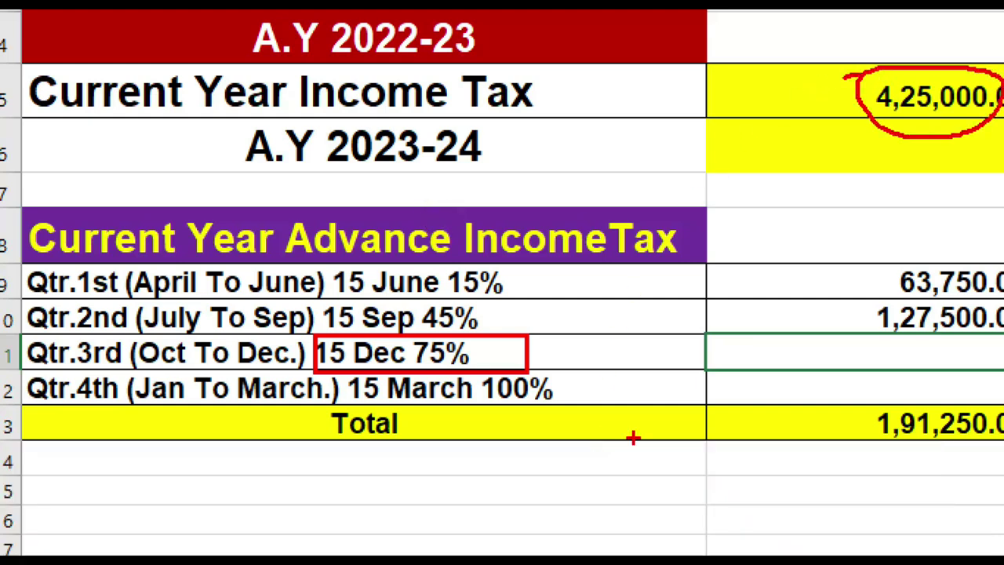
drag(593, 353, 648, 340)
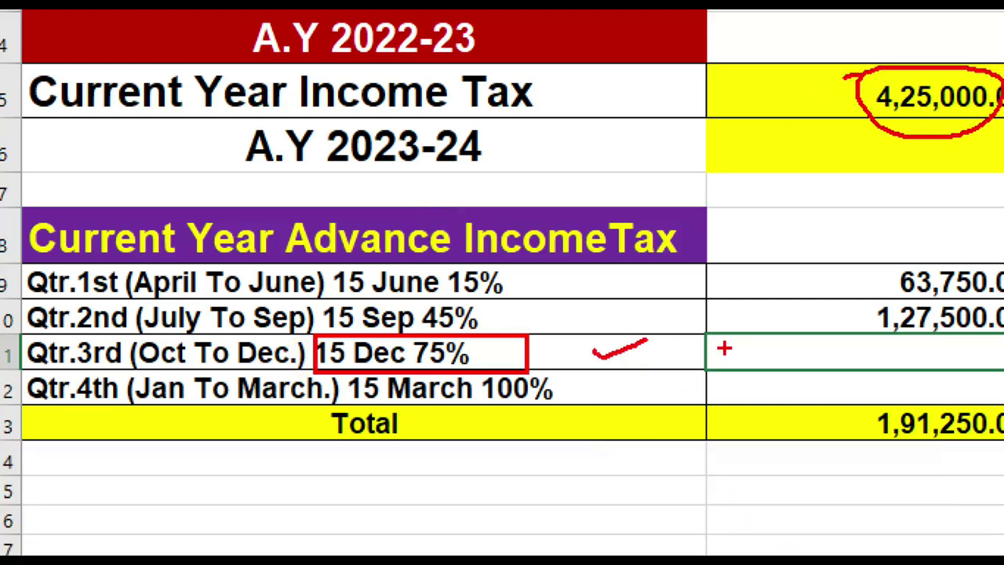
drag(724, 348, 762, 339)
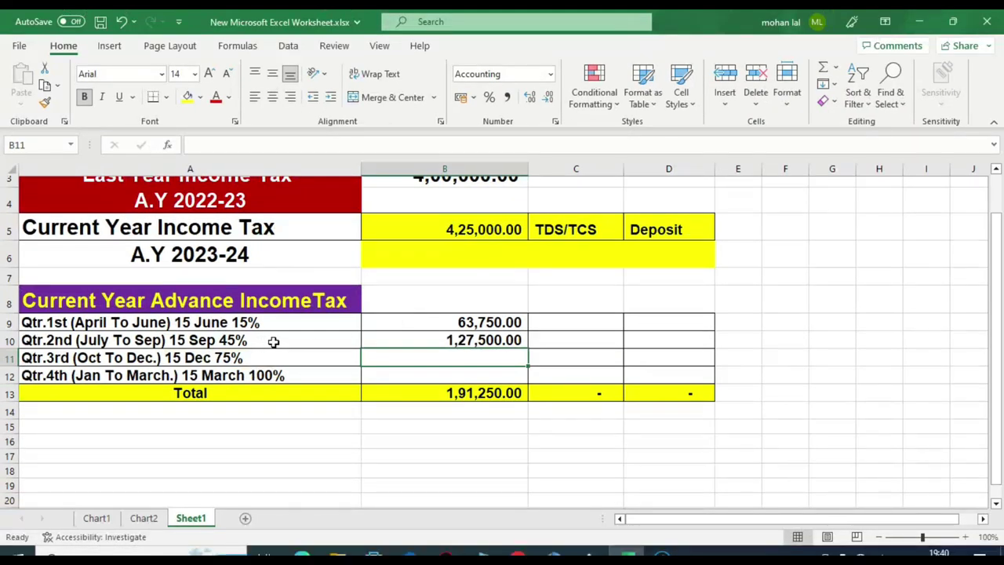
click(267, 341)
click(425, 322)
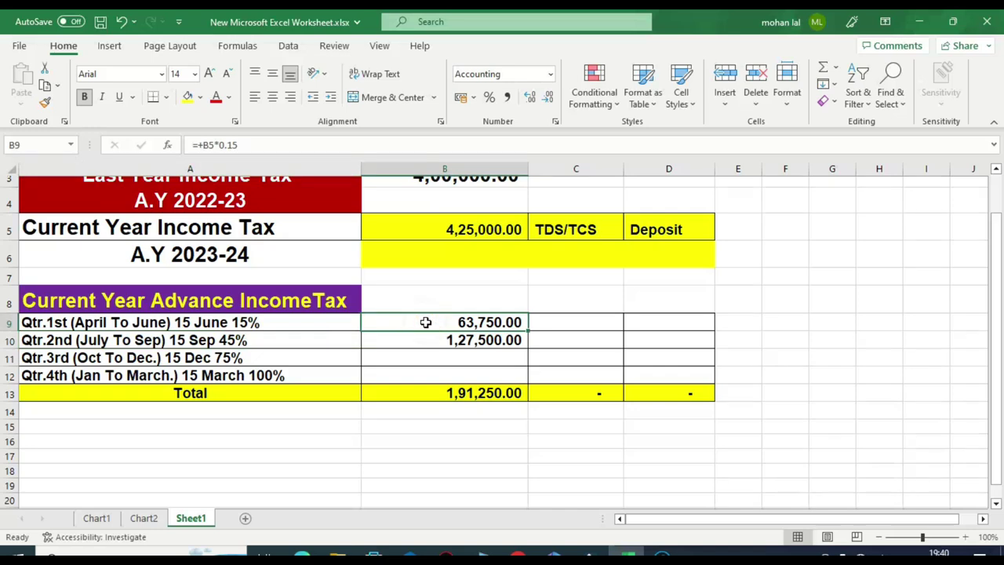
Step: Review the B9 and B10 formulas, try 75 minus 45 in B11, then clear it
click(434, 341)
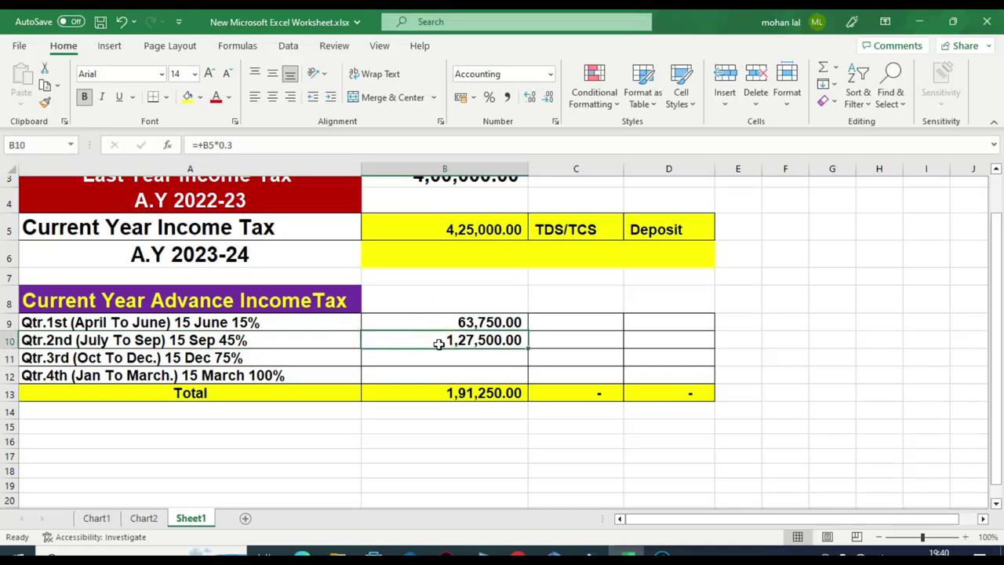
click(425, 358)
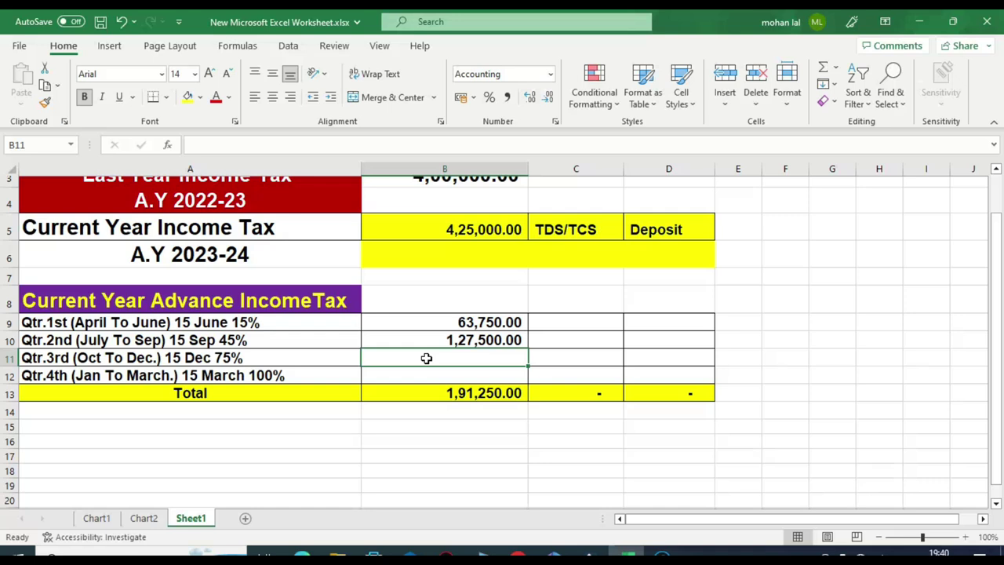
click(508, 325)
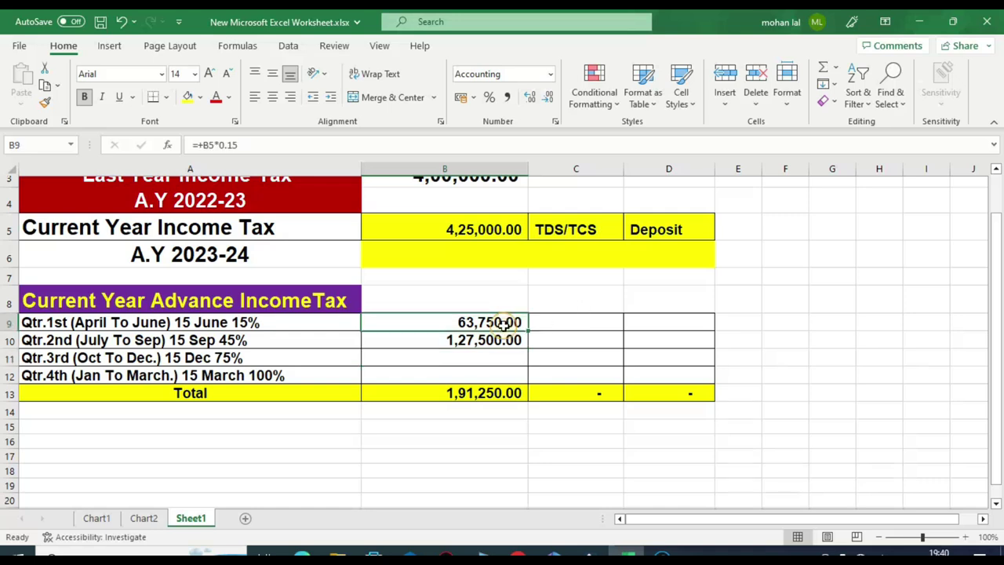
click(487, 342)
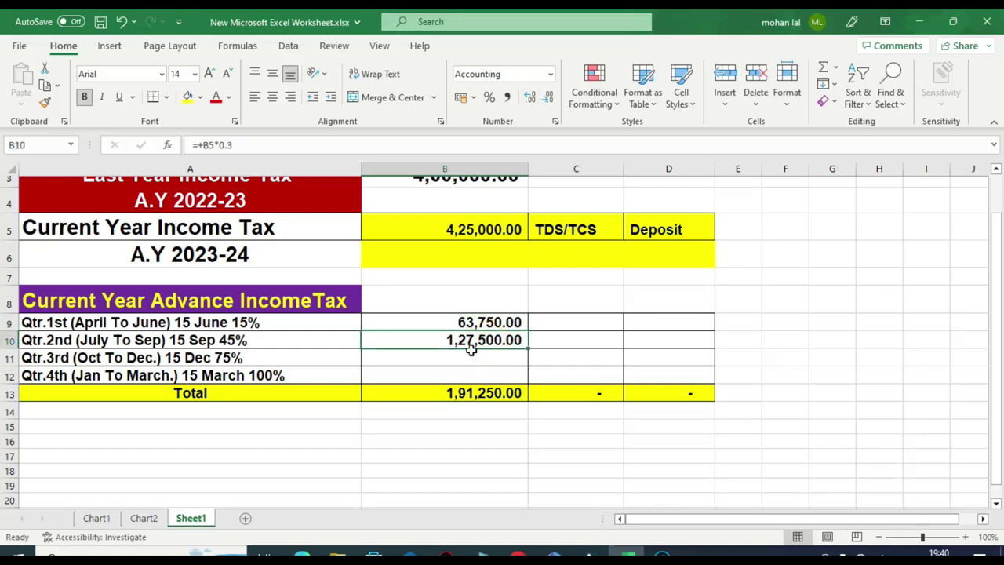
click(452, 359)
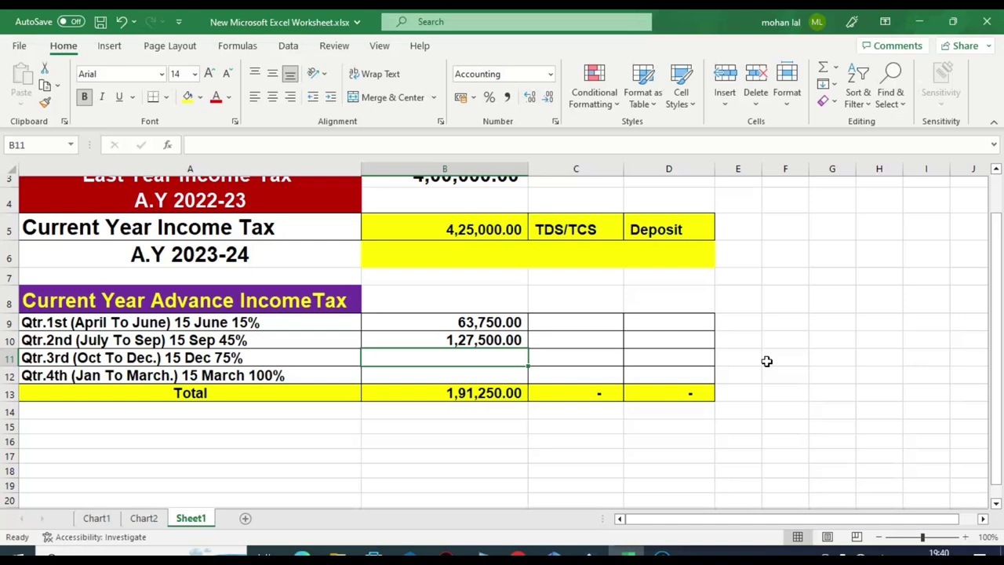
text(+75-)
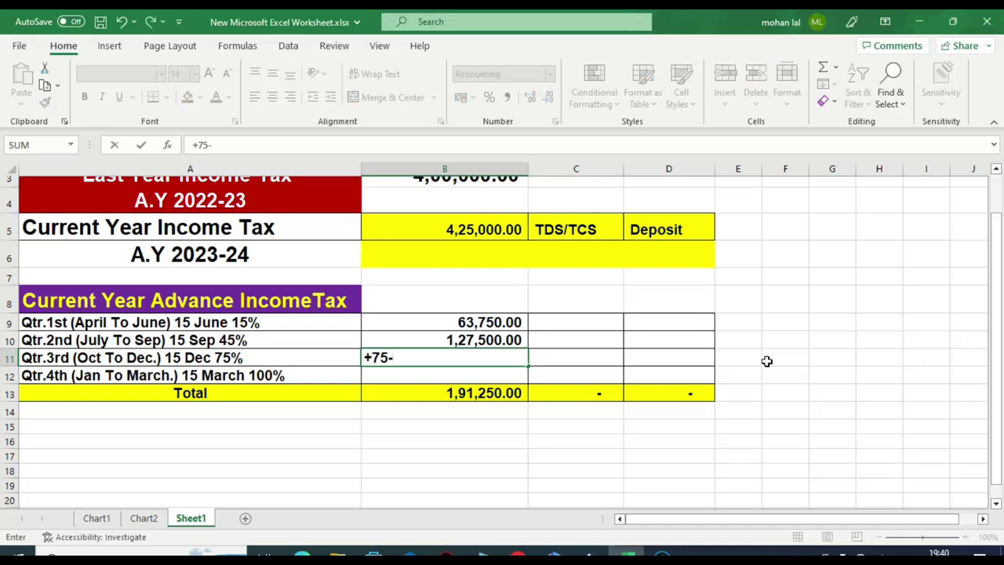
text(45)
key(Return)
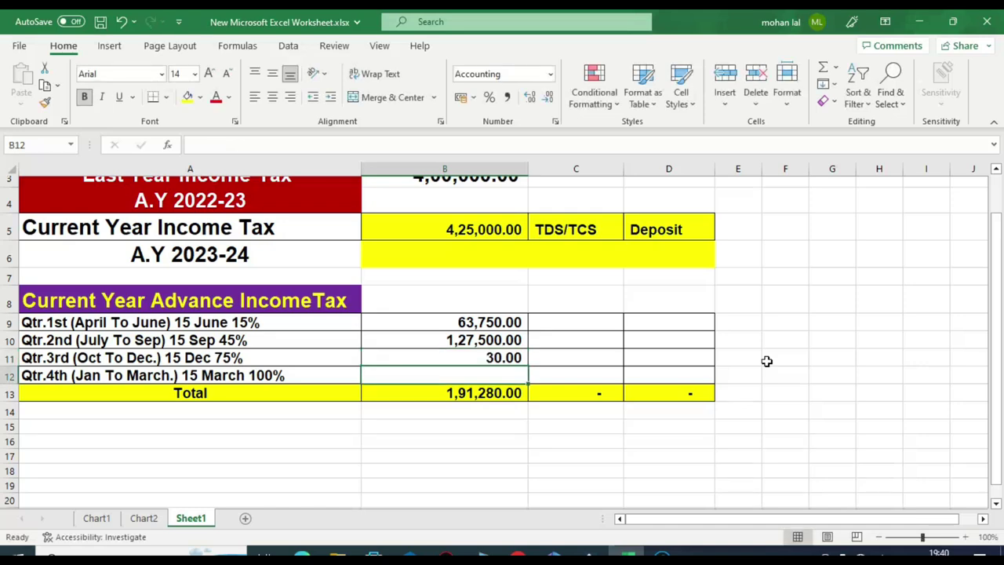
key(Up)
key(Delete)
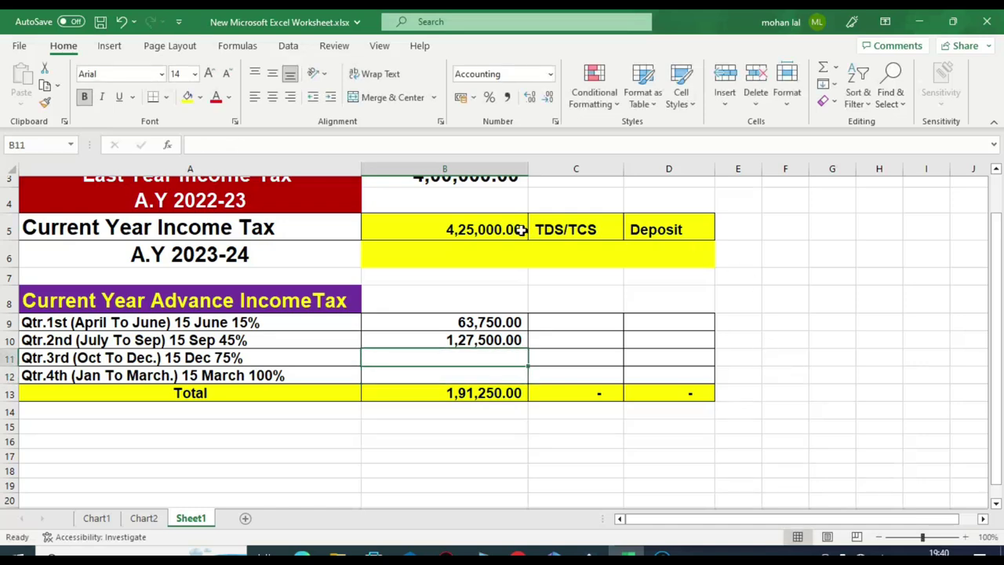
Step: Enter +B5*30/100 in B11, giving 1,27,500.00 and a 3,18,750.00 total
text(+)
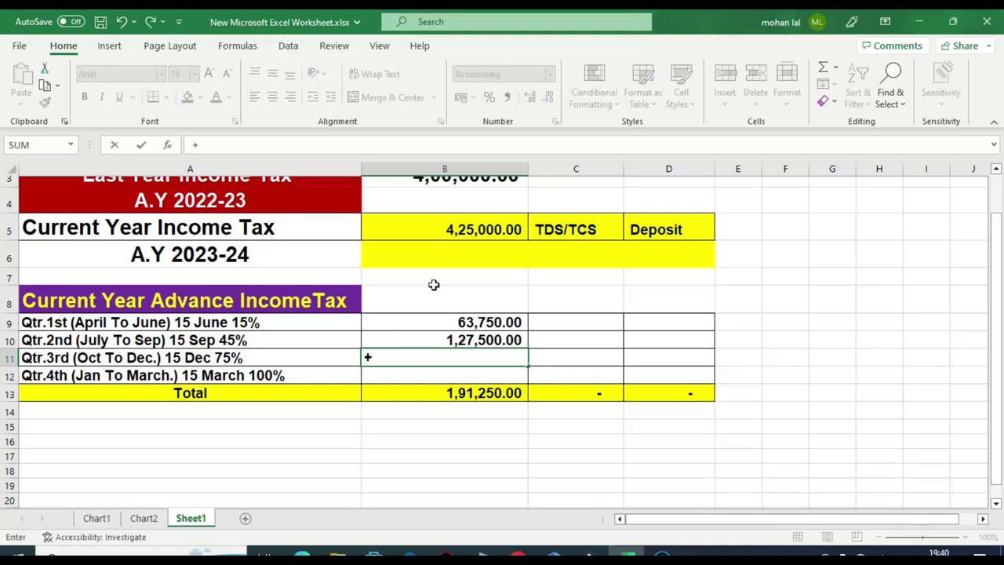
click(444, 226)
text(*3)
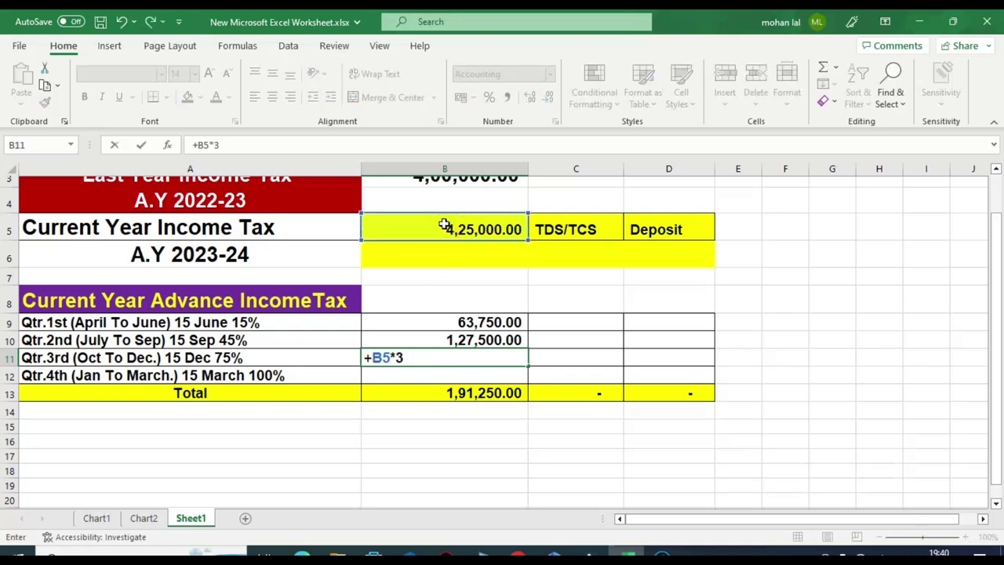
text(0/100)
key(Return)
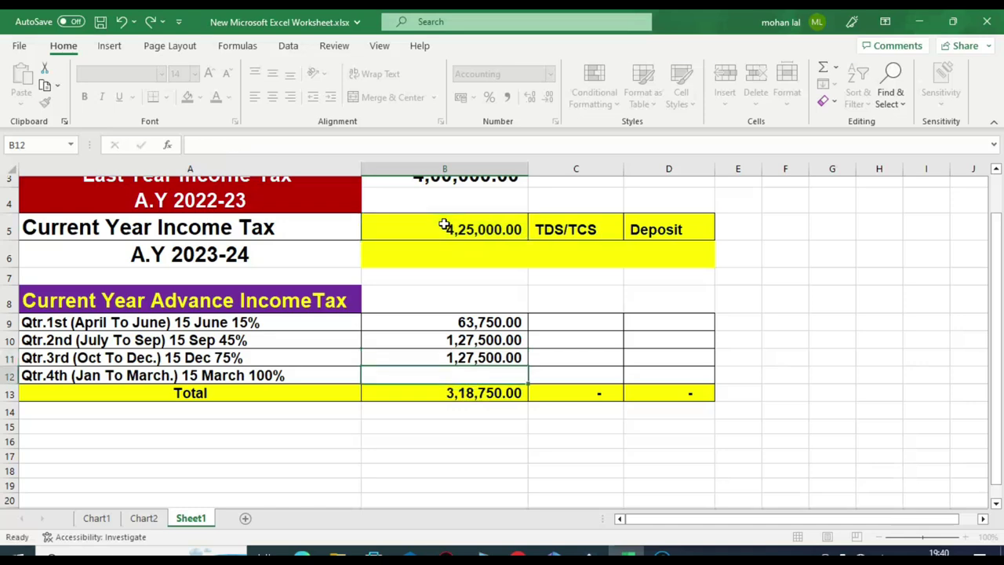
click(431, 356)
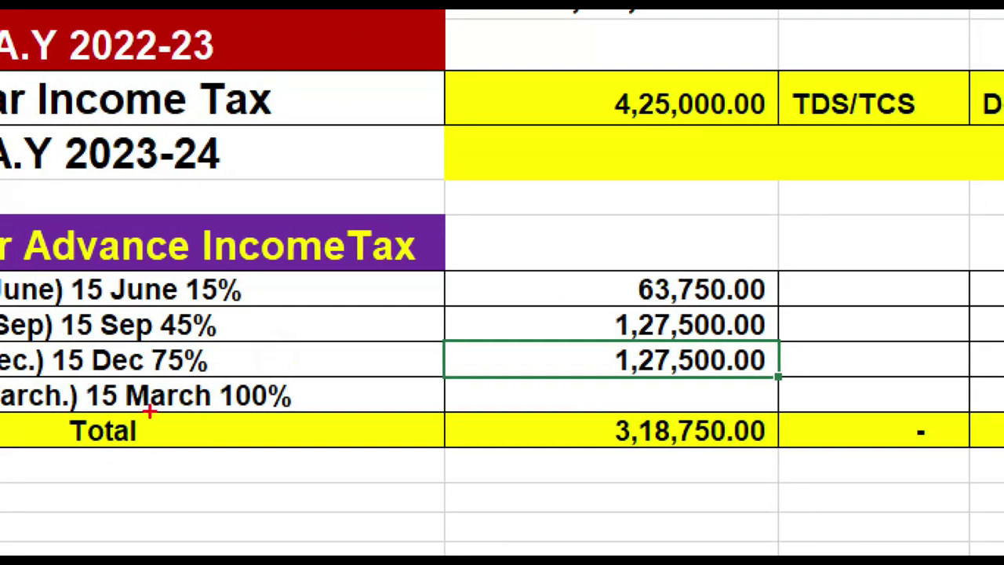
mouse_move(81, 370)
mouse_down()
mouse_move(211, 410)
mouse_move(319, 414)
mouse_move(377, 363)
mouse_up()
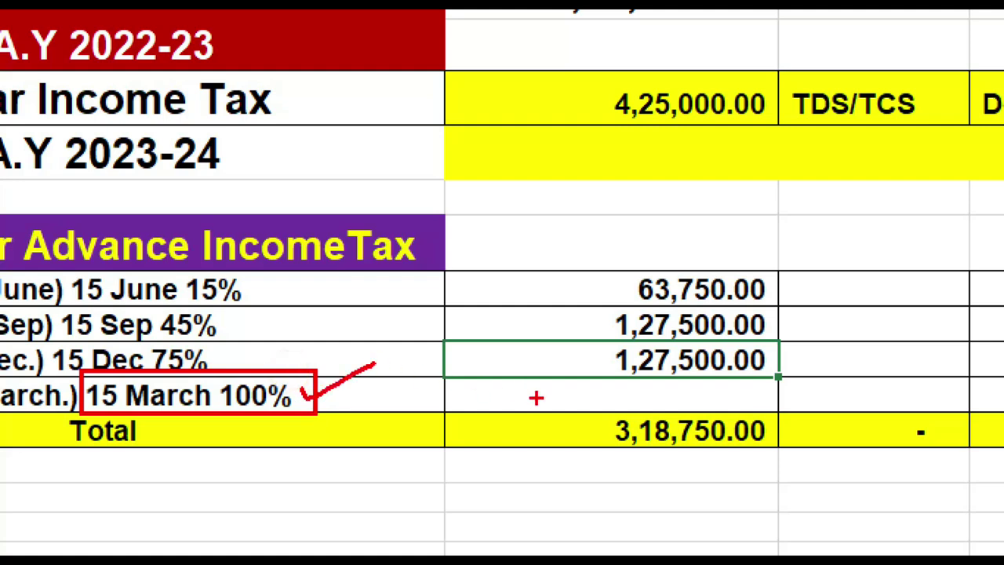
mouse_move(583, 63)
mouse_down()
mouse_move(672, 141)
mouse_move(786, 76)
mouse_move(566, 81)
mouse_up()
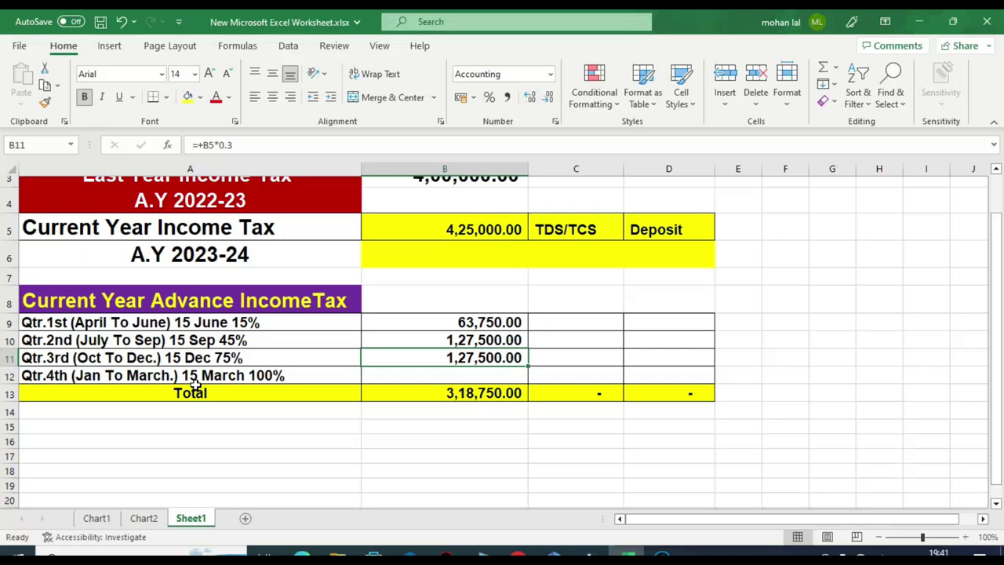
Step: Review the instalment formulas in B9 to B11 and select the first-quarter Deposit cell D9
click(392, 378)
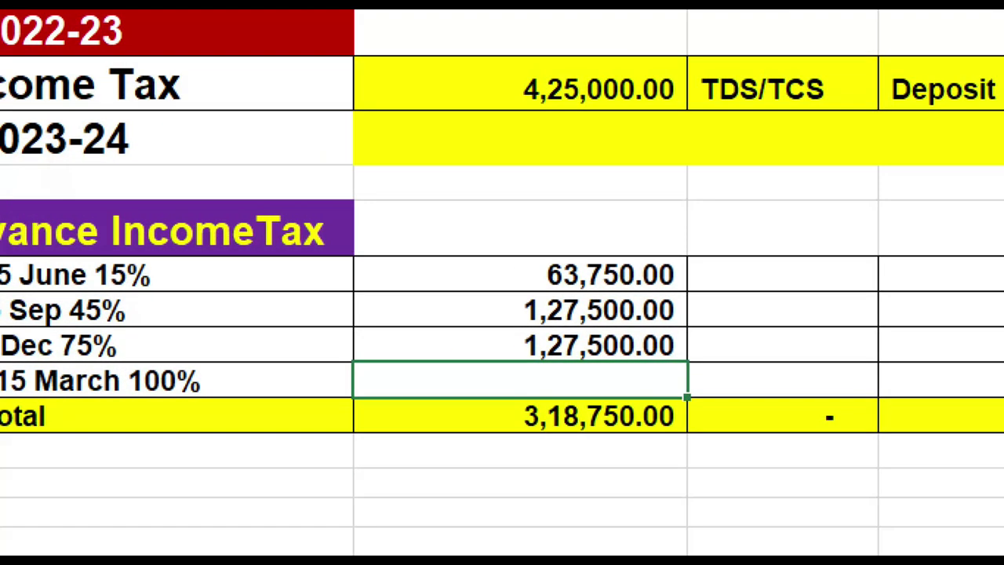
click(368, 371)
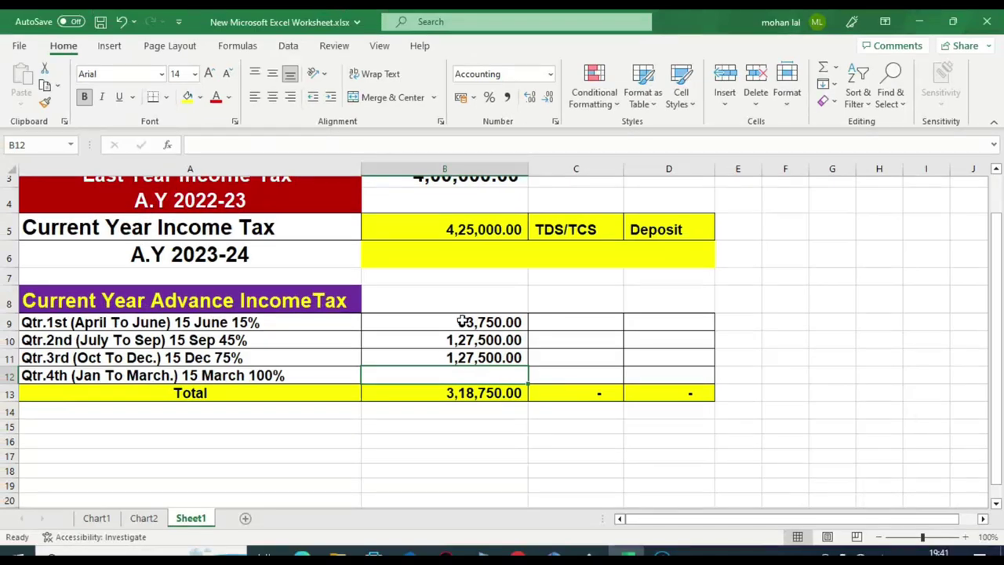
click(463, 321)
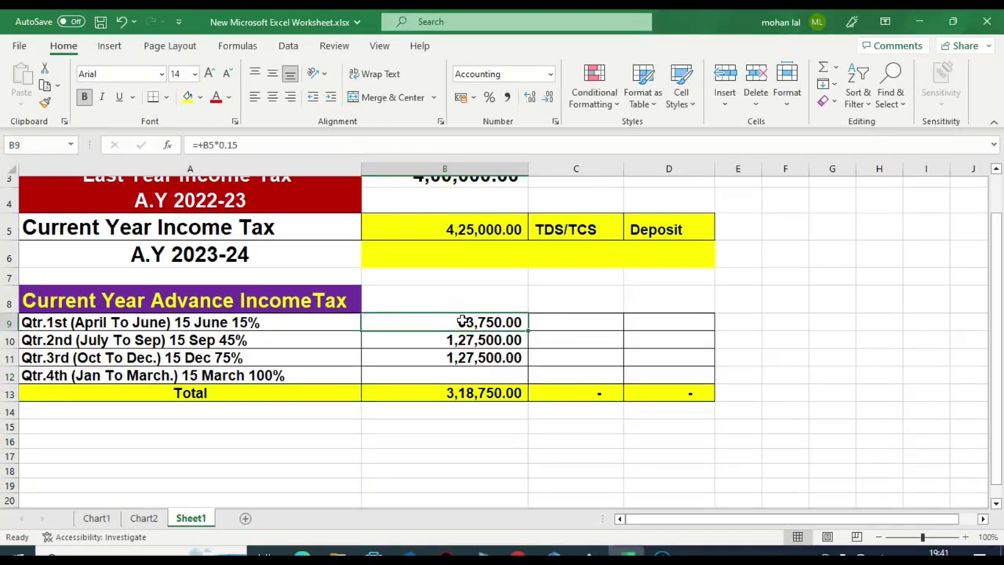
click(450, 339)
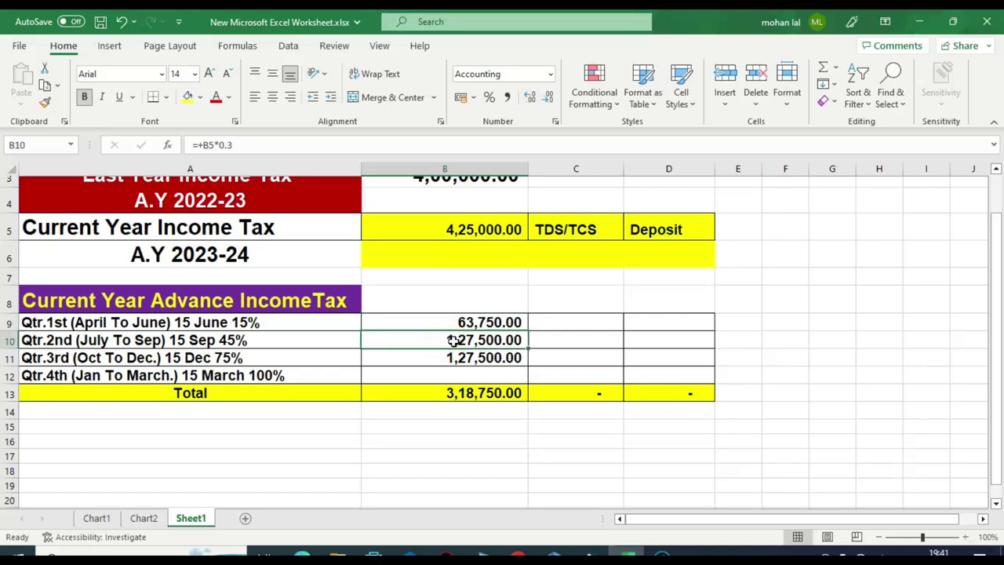
click(497, 359)
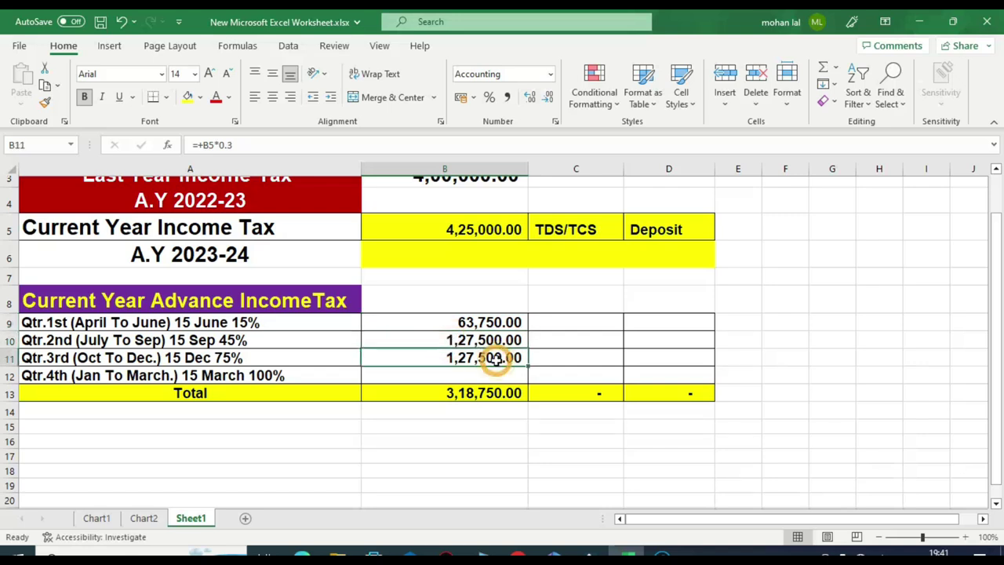
click(678, 324)
text(15)
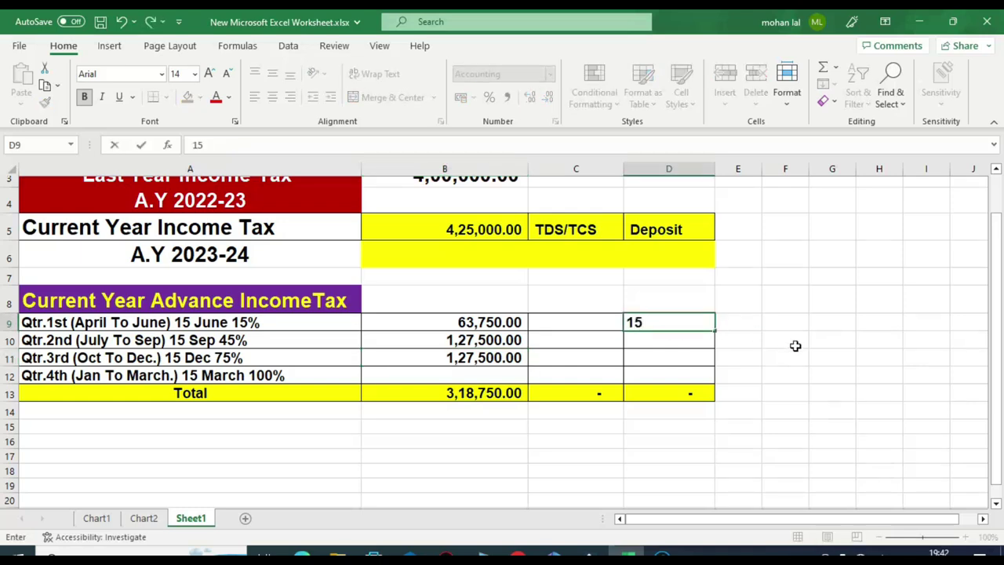
key(Return)
text(30)
key(Return)
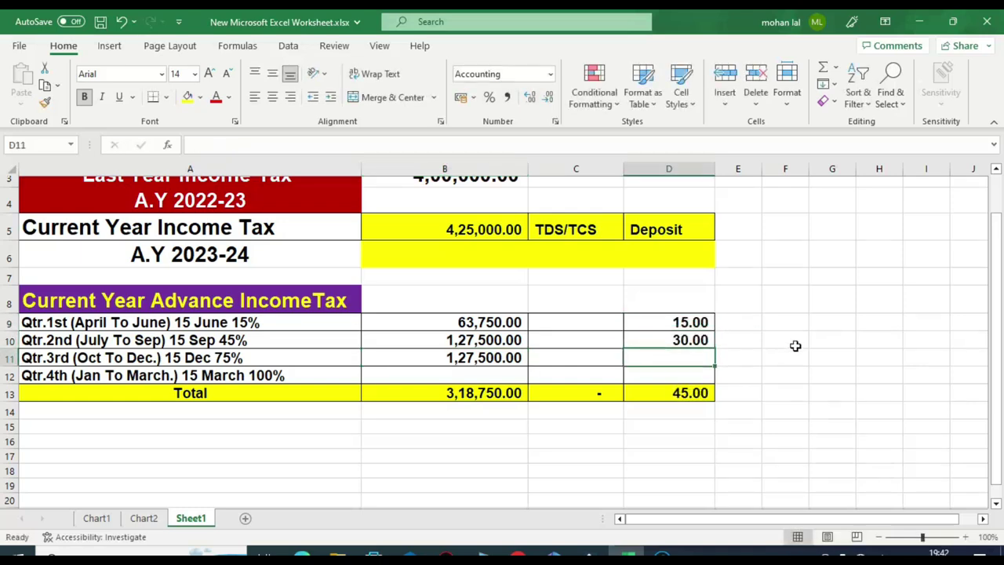
text(30)
key(Return)
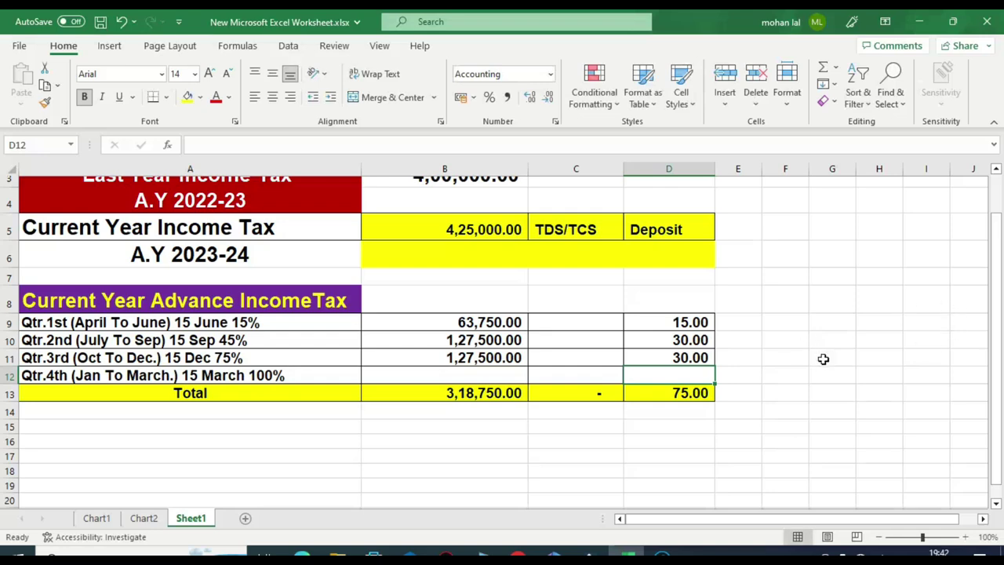
drag(702, 358, 679, 321)
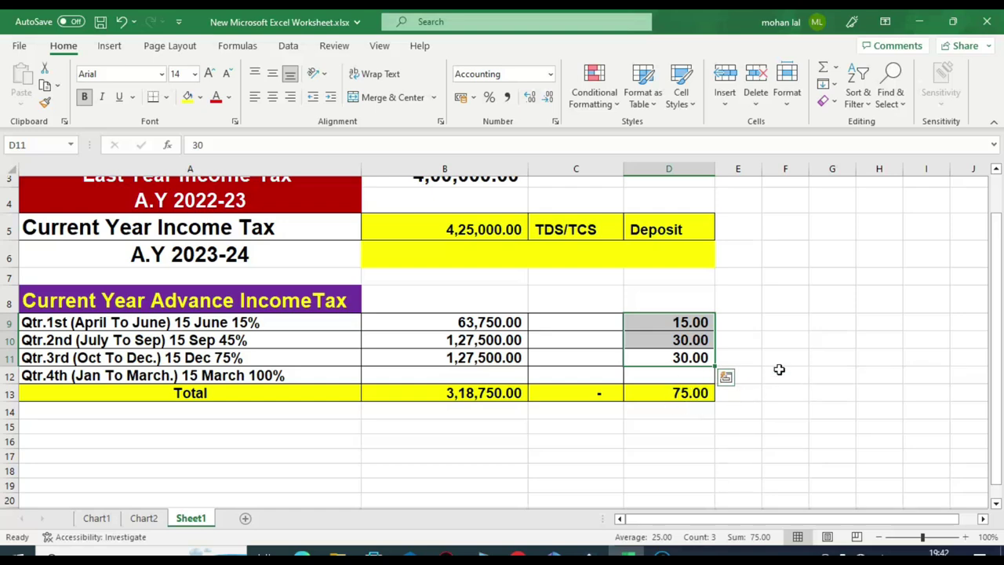
click(834, 374)
drag(688, 321, 691, 355)
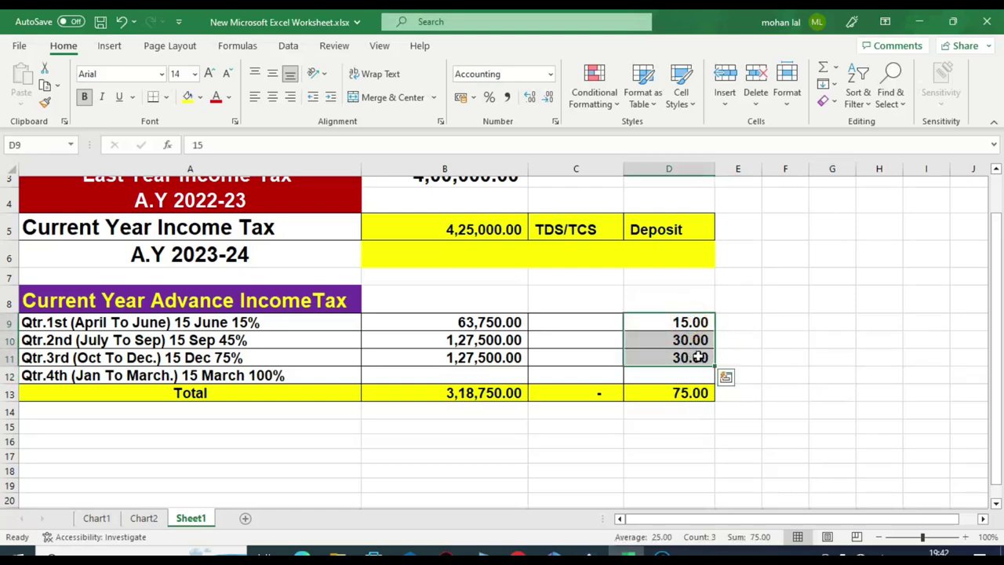
key(Delete)
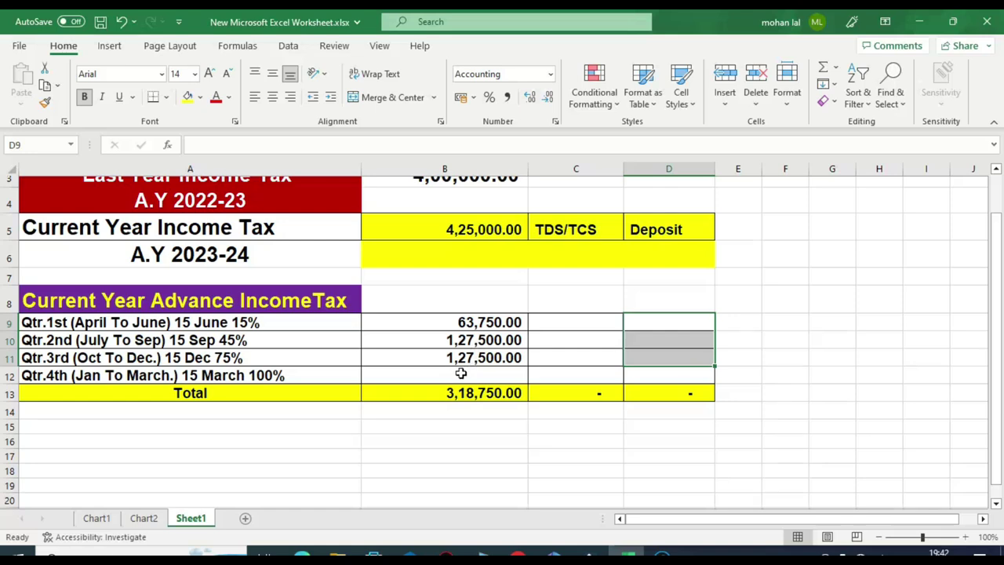
click(463, 374)
Step: Enter +B5*25/100 in B12 for a fourth-quarter instalment of 1,06,250.00
text(+)
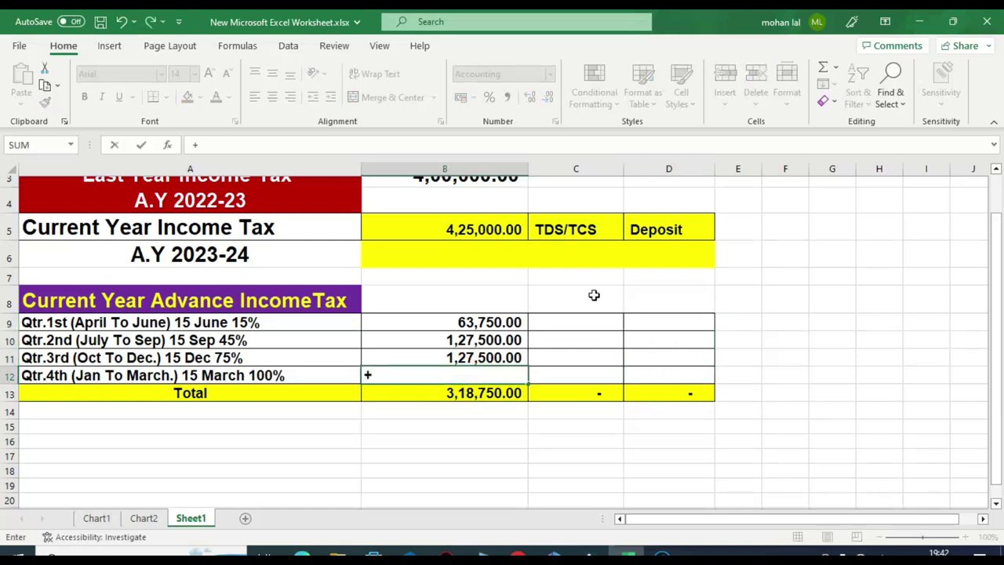
click(481, 228)
text(*2)
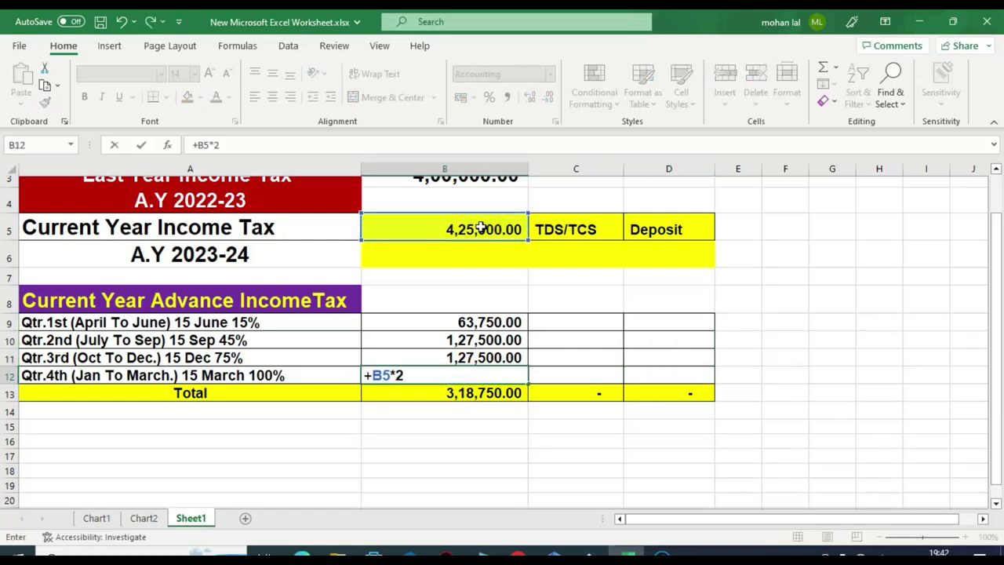
text(5/100)
key(Return)
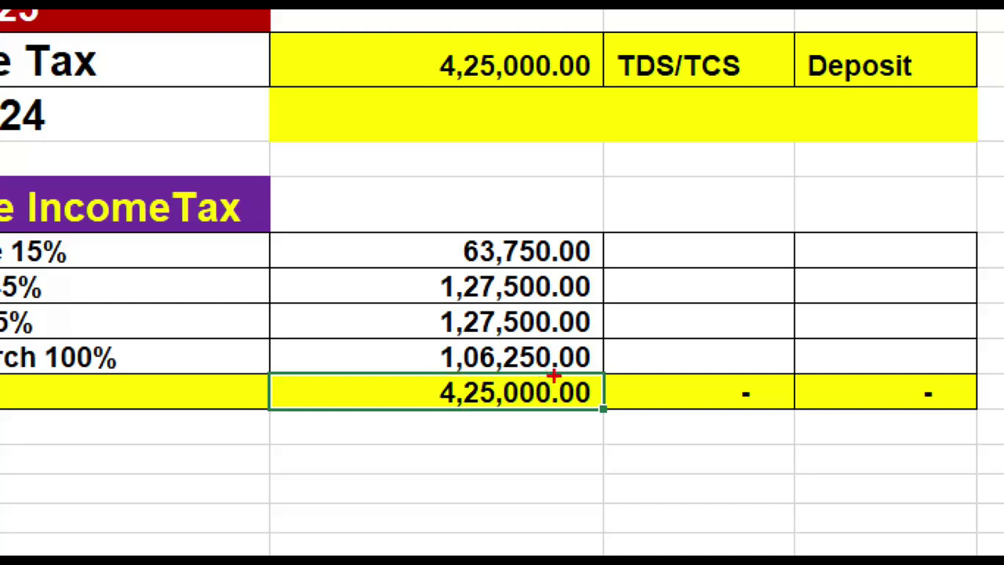
Step: Mark the 4,25,000.00 instalment total as matching the current-year tax
drag(400, 232, 423, 314)
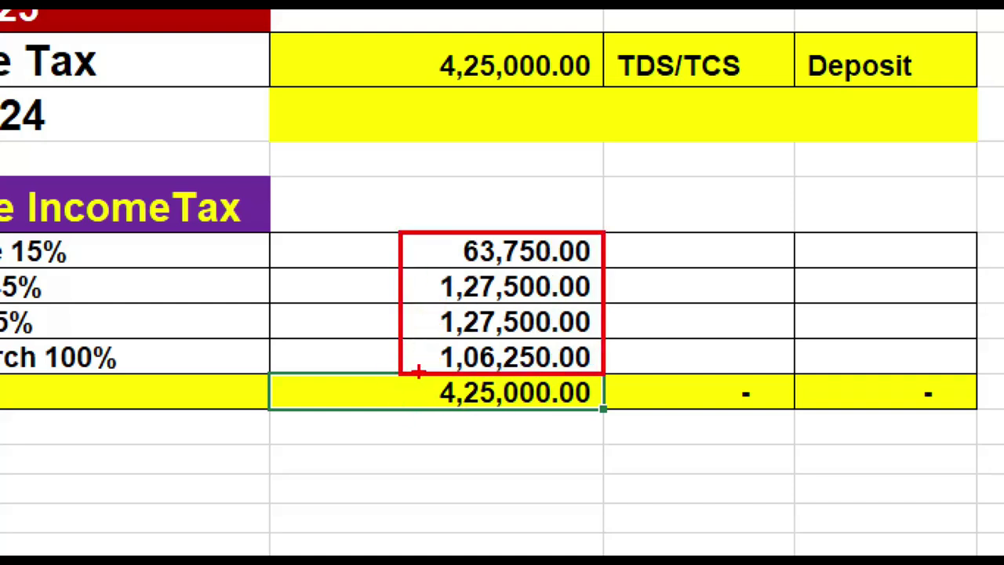
drag(418, 371, 603, 418)
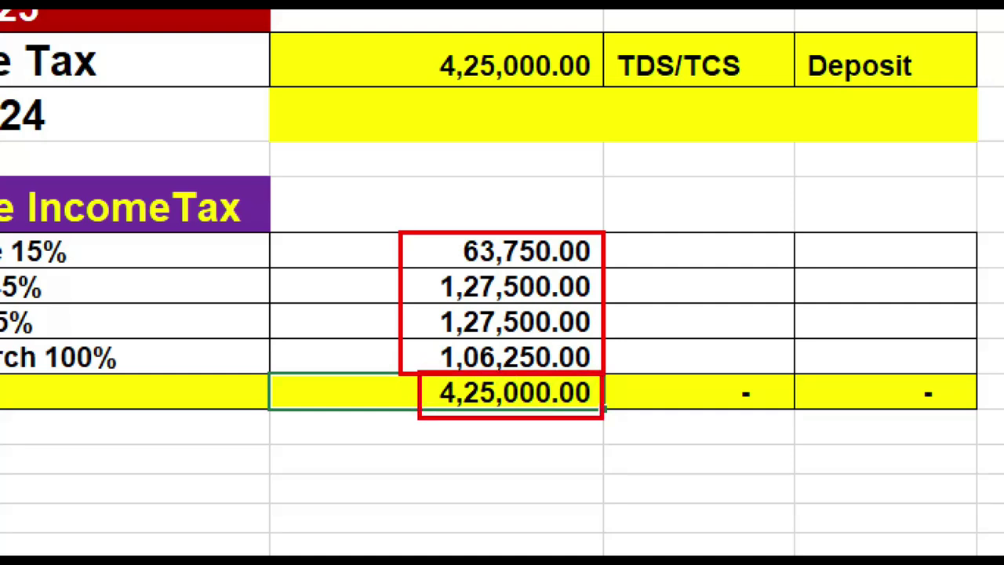
drag(318, 47, 409, 43)
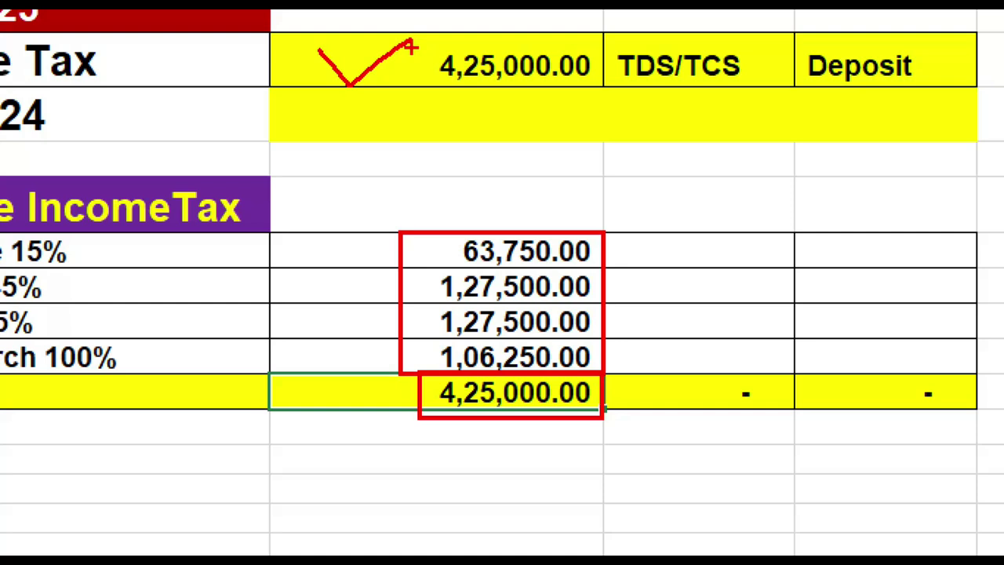
mouse_move(347, 410)
mouse_down()
mouse_move(363, 436)
mouse_move(398, 382)
mouse_up()
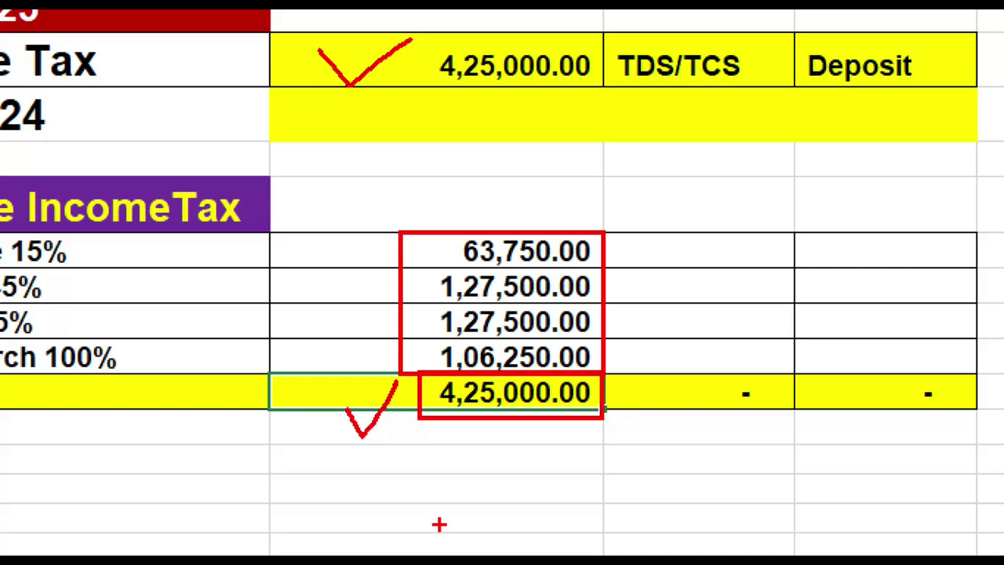
key(Escape)
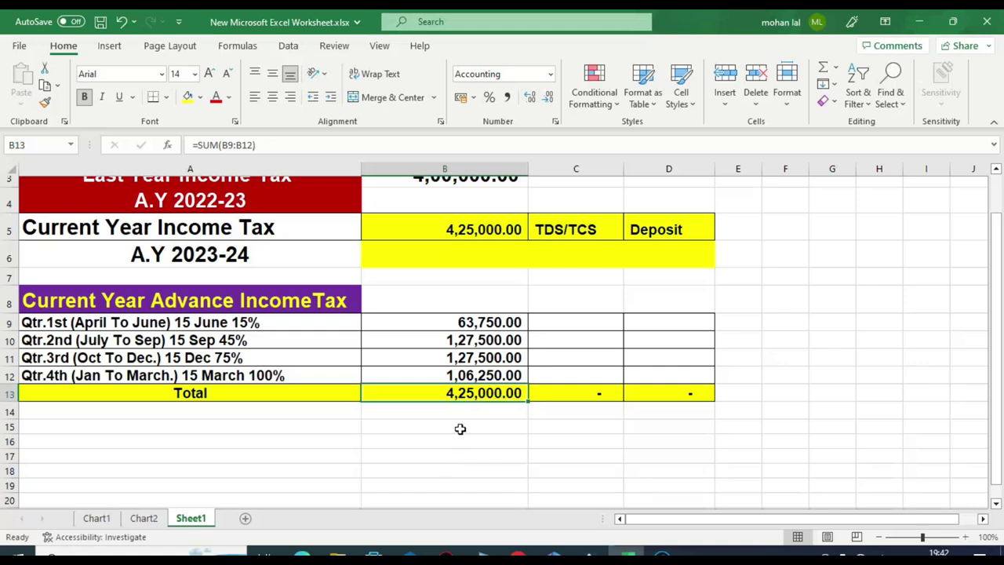
click(571, 323)
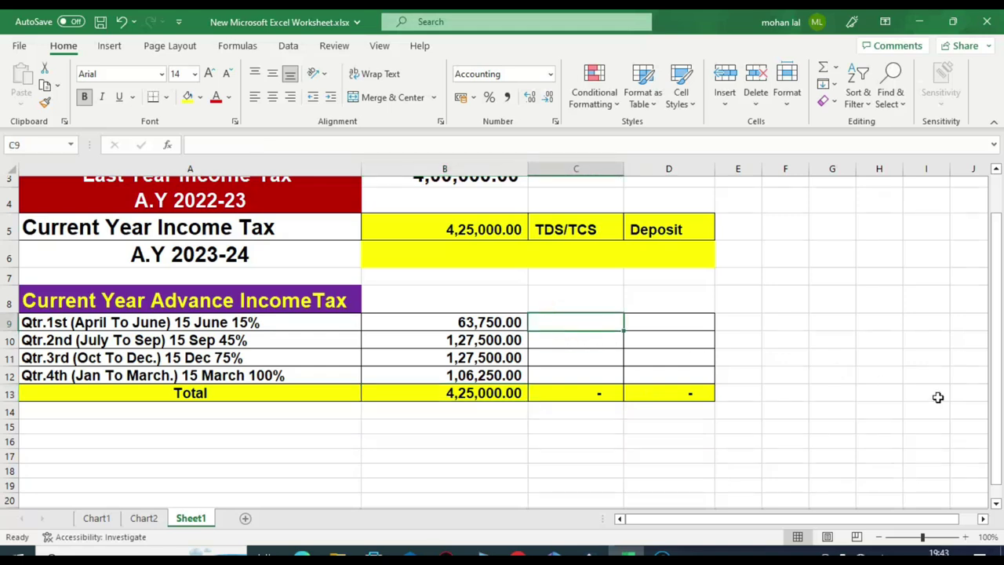
Step: Enter quarterly TDS/TCS of 8,000, 10,000, 15,000 and 18,000, and highlight the 51,000.00 total
text(8)
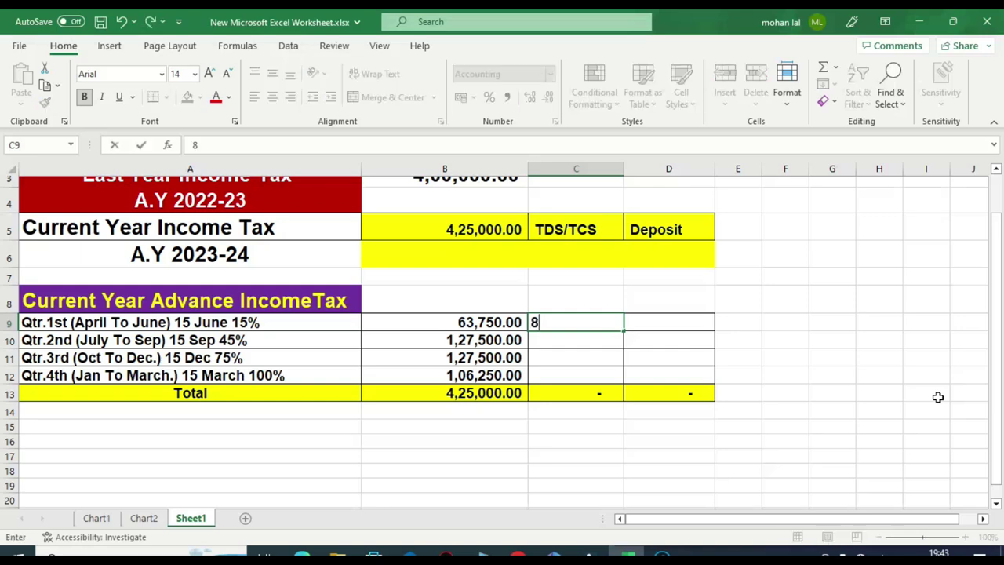
text(,000)
key(Return)
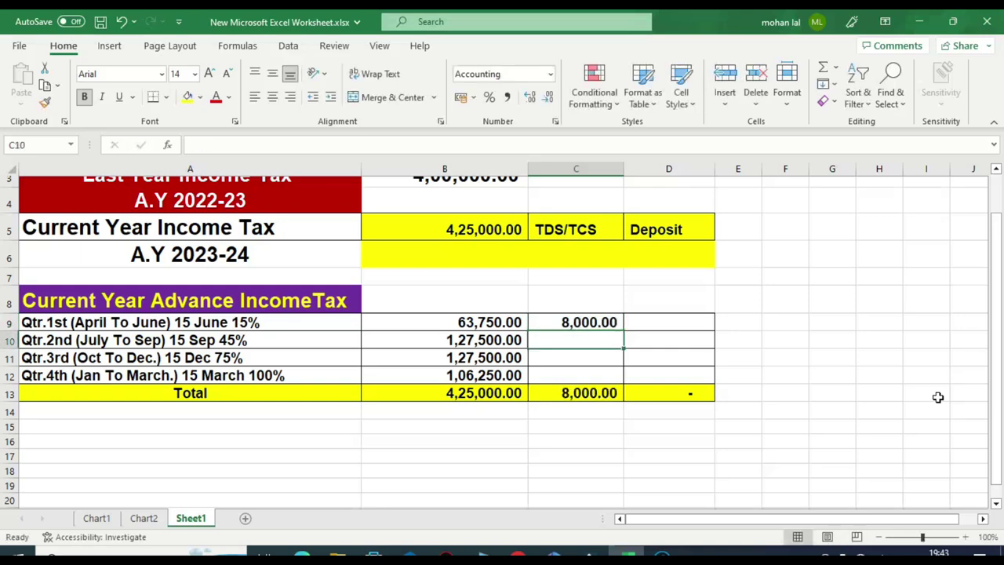
text(10,000)
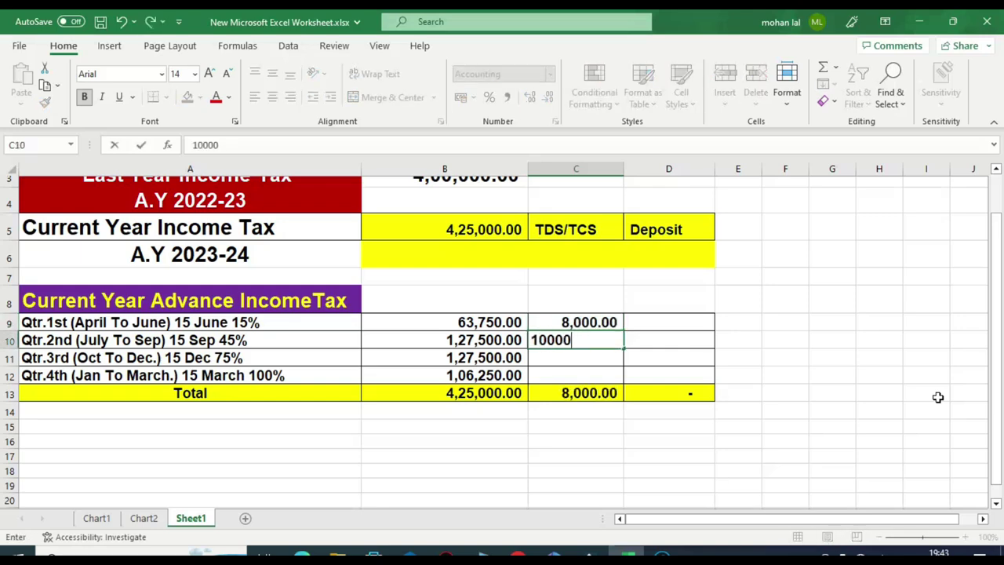
key(Return)
text(15000)
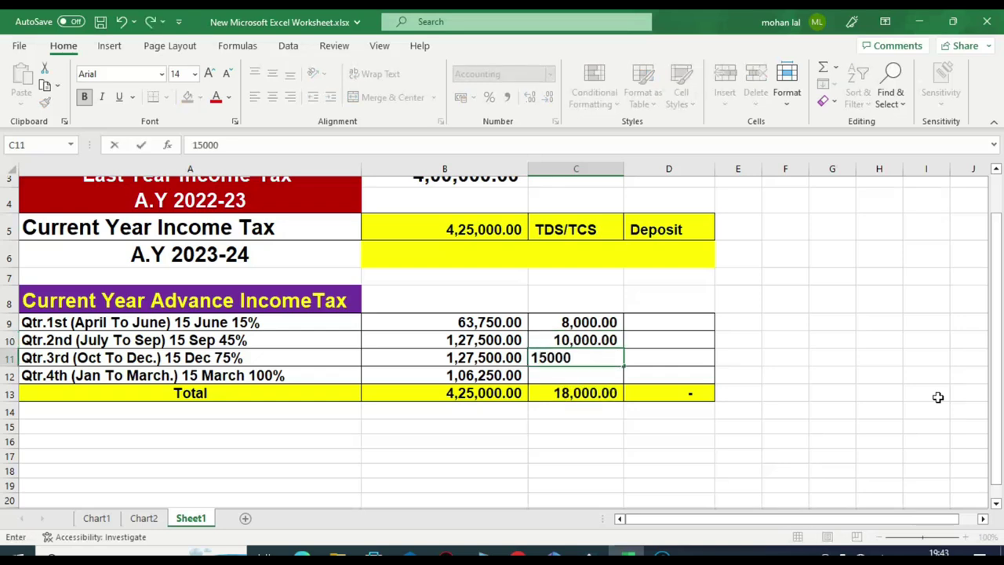
key(Return)
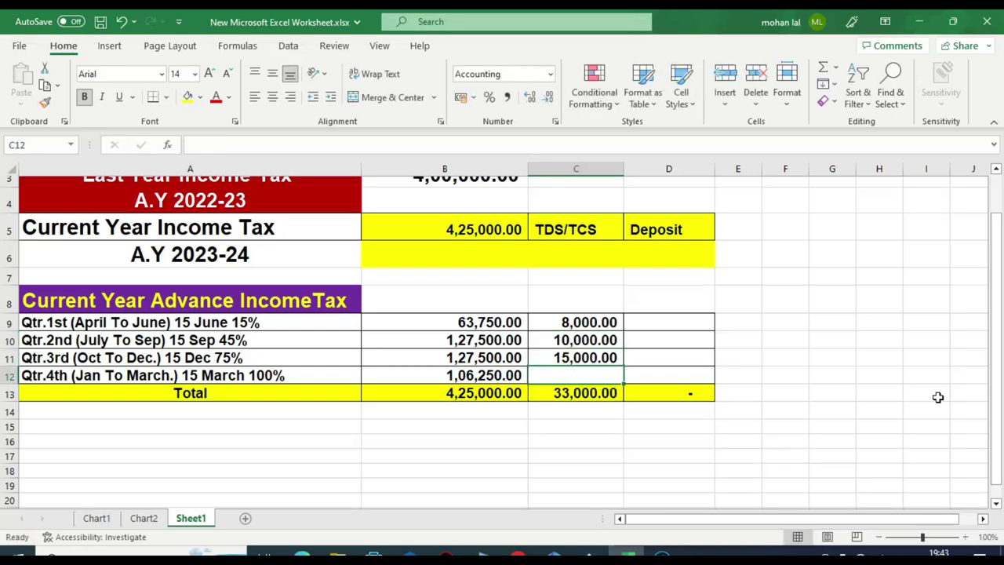
text(8)
key(BackSpace)
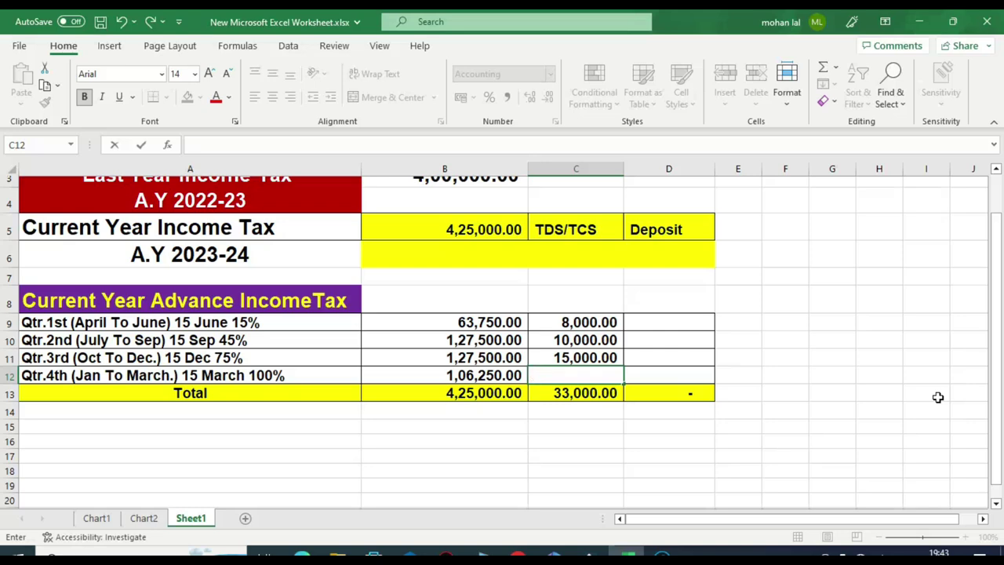
text(18,000)
key(Return)
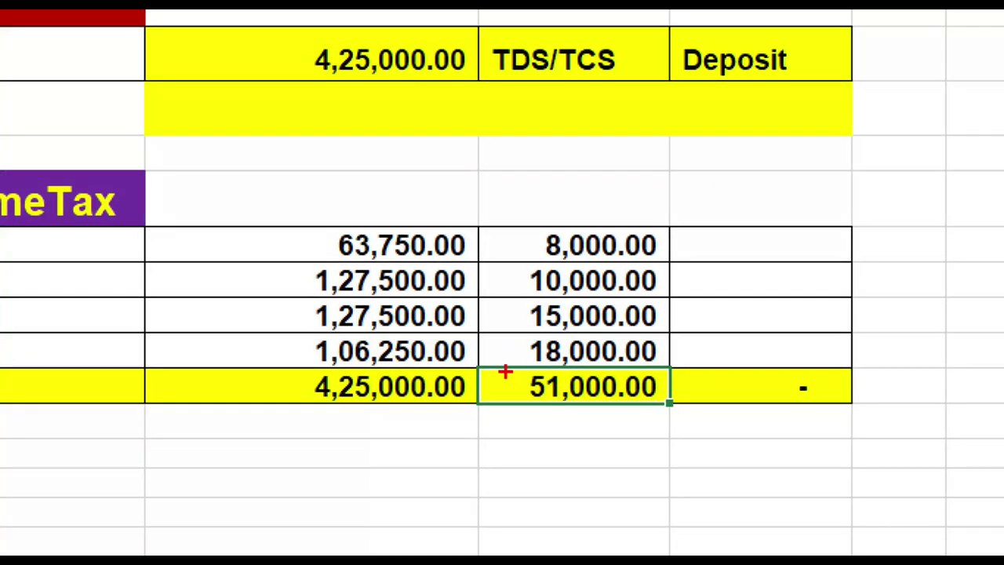
drag(506, 373, 658, 405)
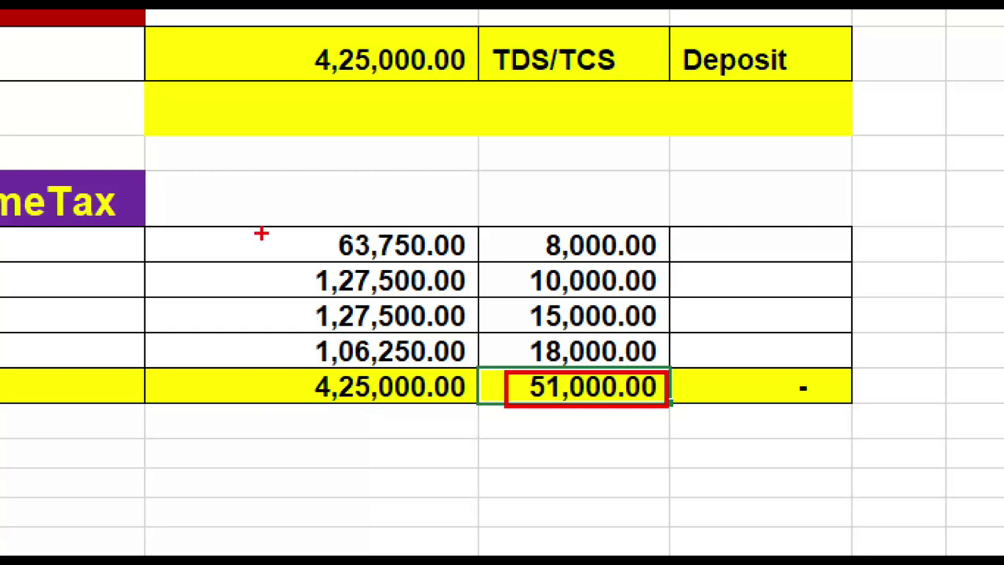
drag(233, 237, 335, 195)
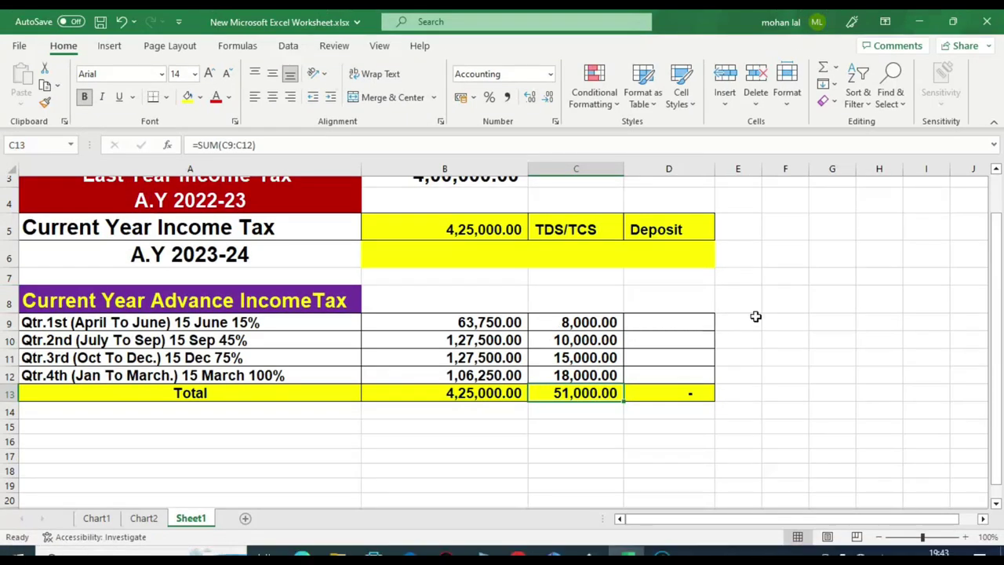
Step: Enter +B9-C9 in D9 so the first-quarter deposit shows 55,750.00
click(756, 316)
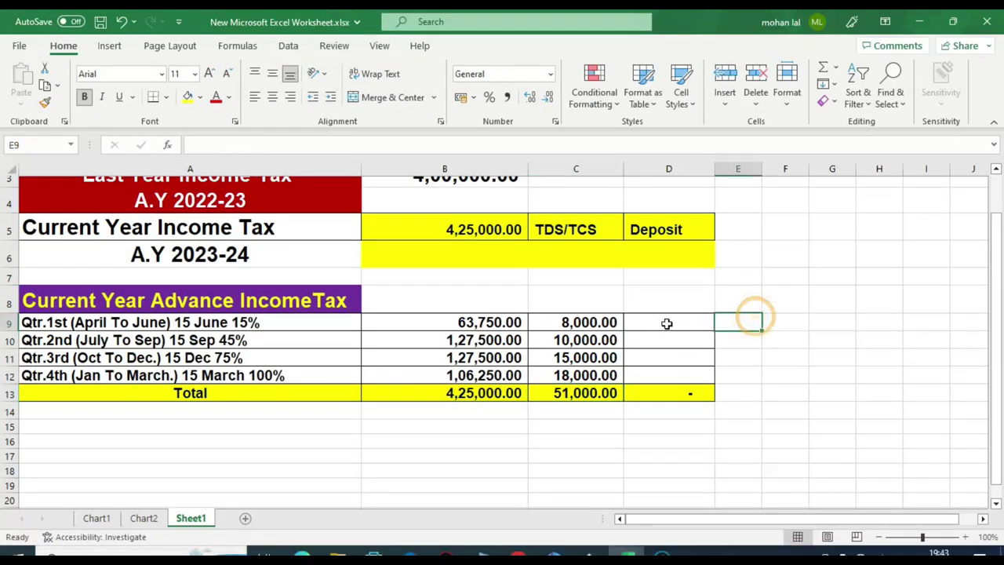
click(664, 322)
text(+)
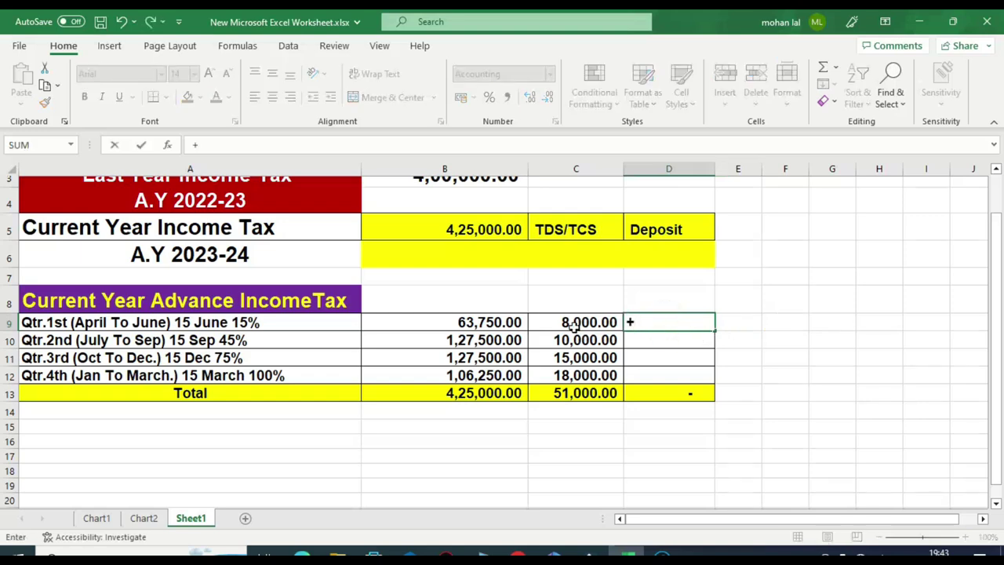
click(482, 322)
text(-C9)
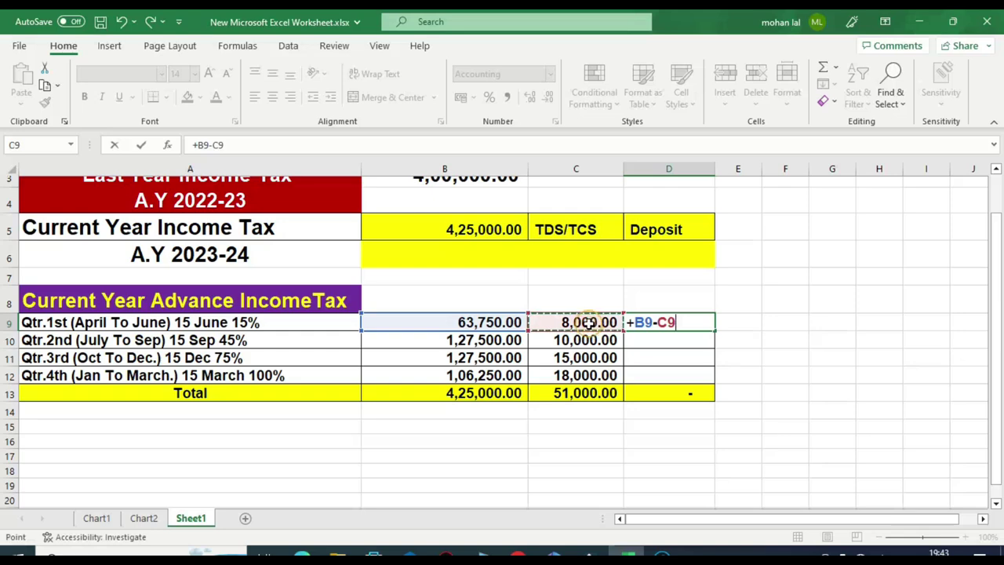
click(596, 325)
key(Return)
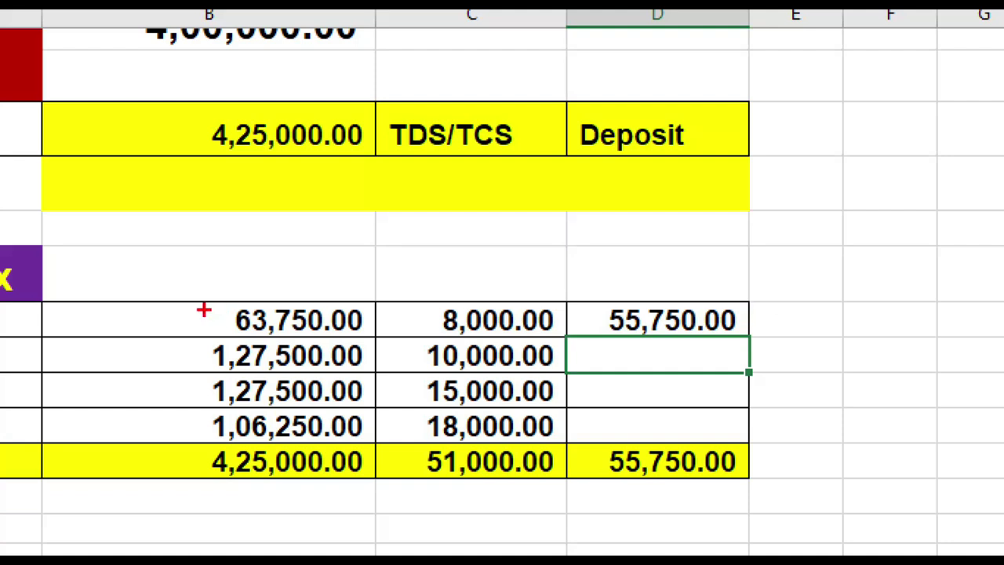
drag(160, 314, 206, 298)
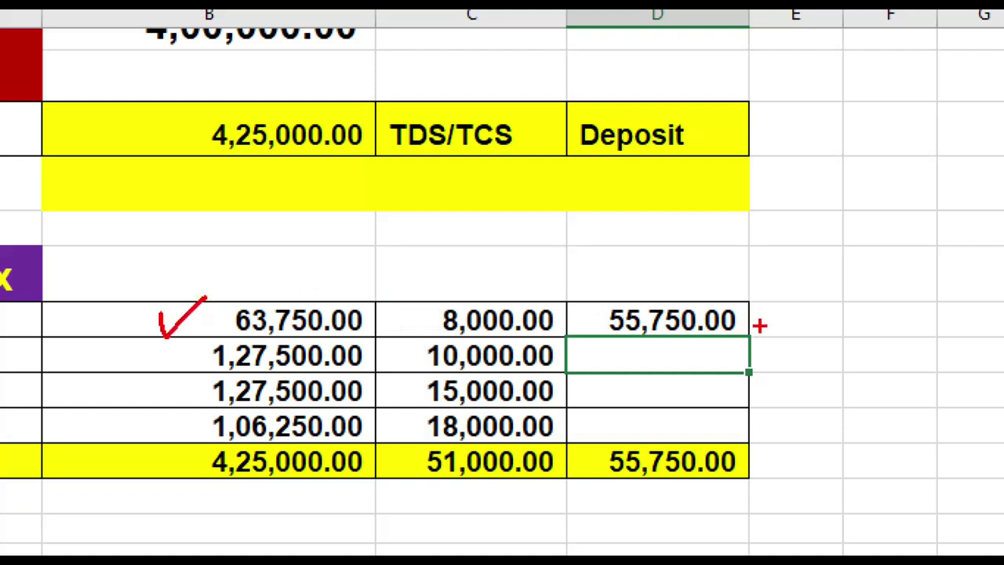
drag(738, 320, 830, 284)
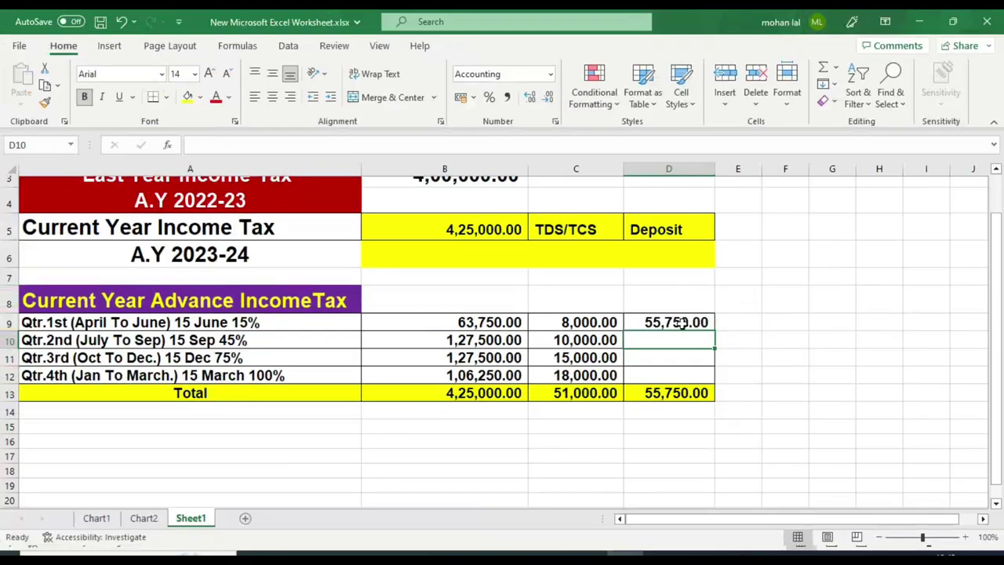
Step: Copy the Deposit formula into D10:D12, bringing the deposit total to 3,74,000.00
click(672, 321)
key(ctrl+c)
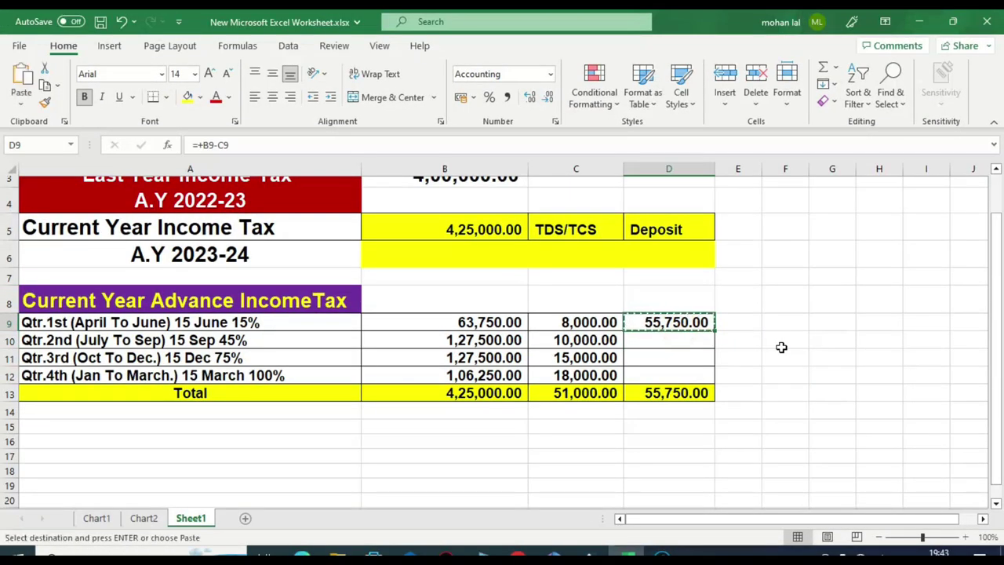
key(Down)
key(shift+Down)
key(shift+Down)
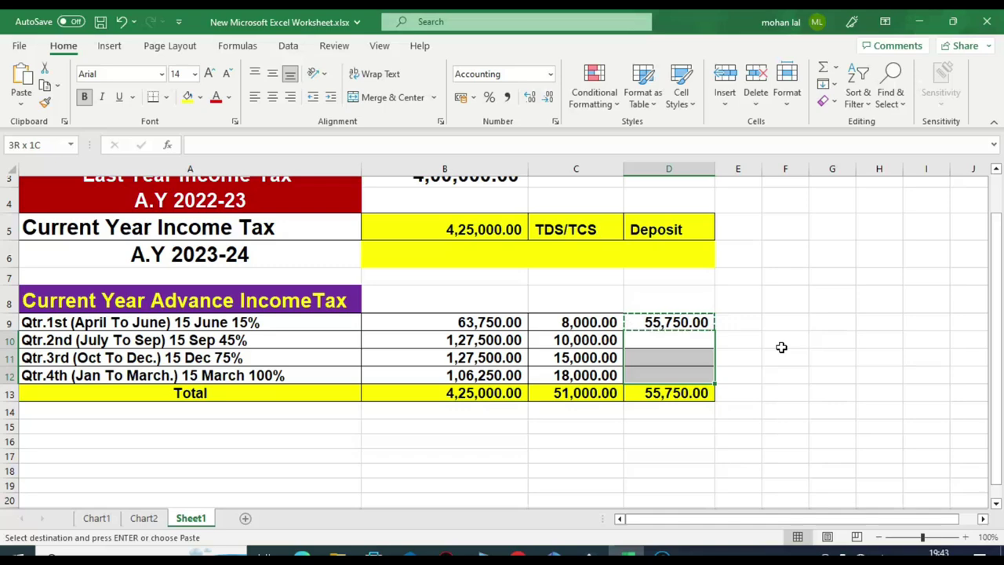
key(Return)
click(800, 343)
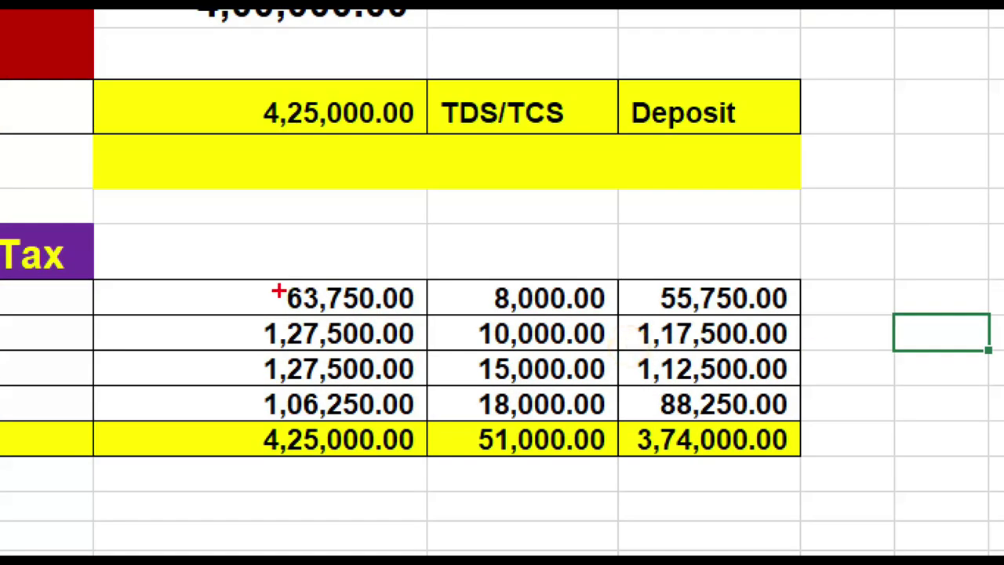
drag(184, 328, 243, 314)
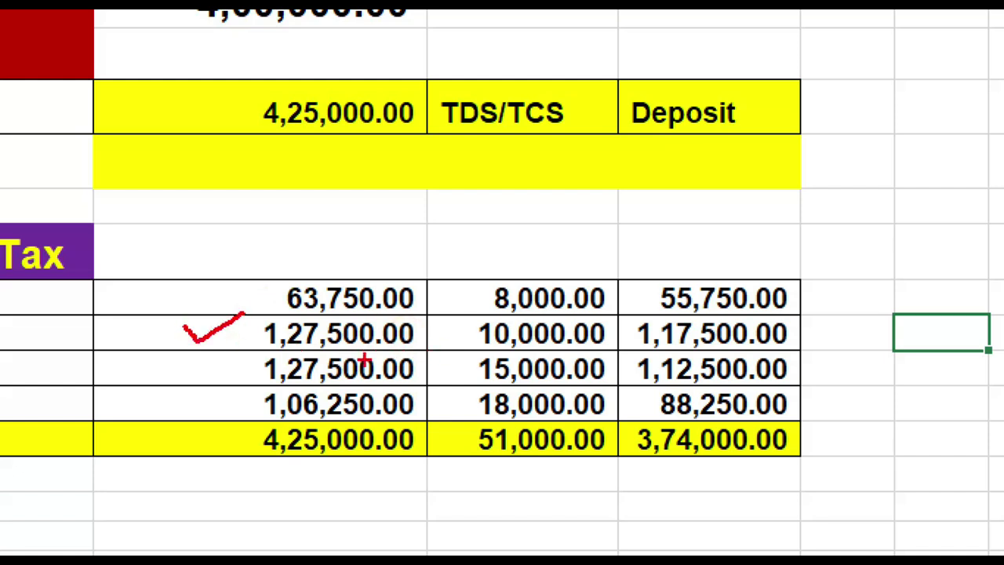
drag(486, 353, 598, 352)
mouse_move(670, 352)
mouse_down()
mouse_move(627, 352)
mouse_move(785, 353)
mouse_move(846, 313)
mouse_up()
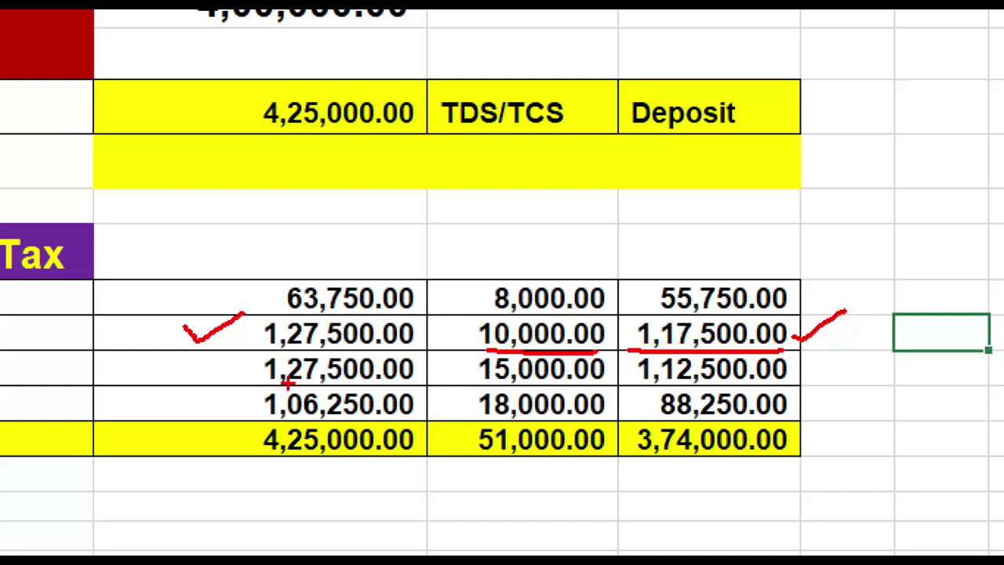
mouse_move(218, 364)
mouse_down()
mouse_move(227, 379)
mouse_move(276, 358)
mouse_up()
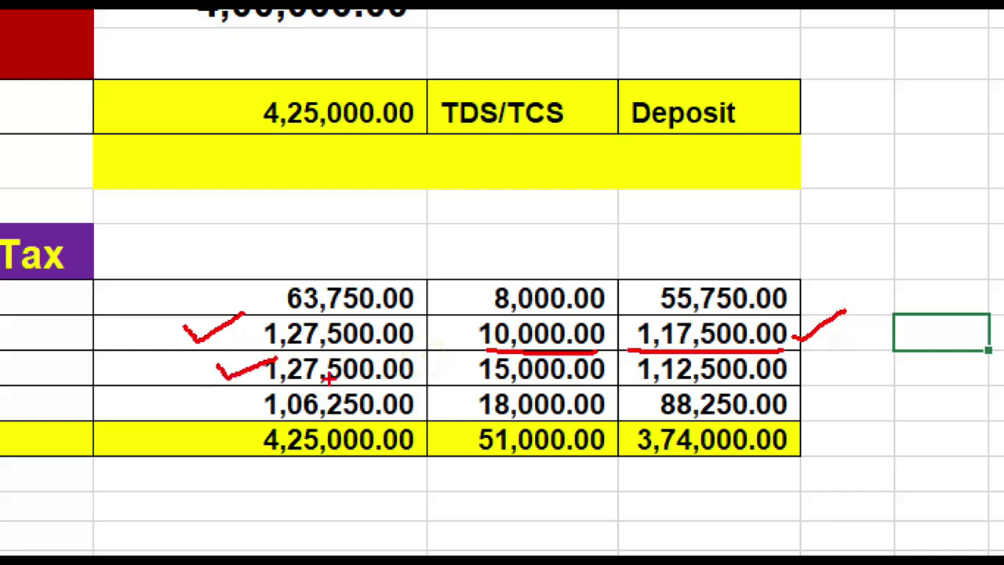
drag(788, 367, 830, 360)
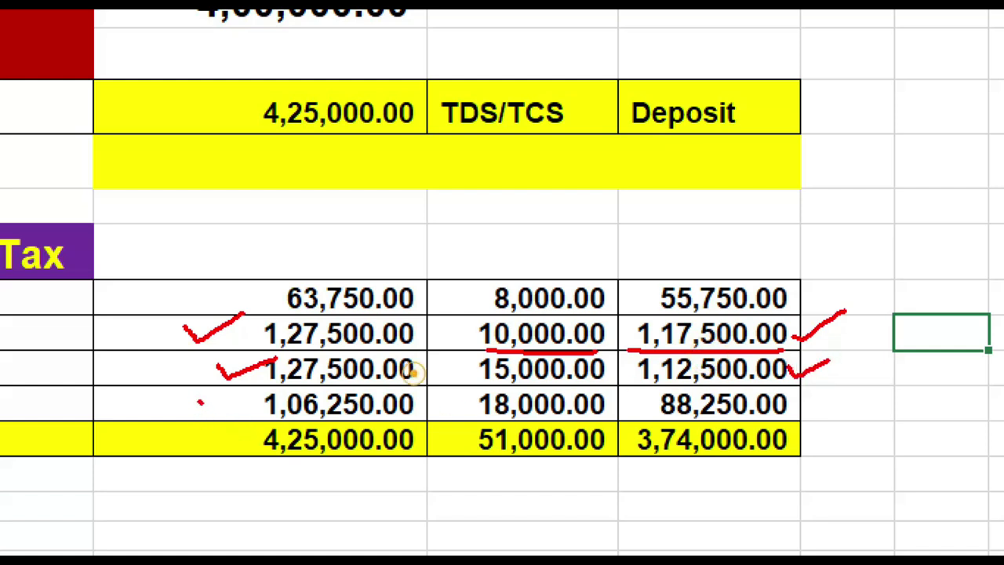
drag(198, 405, 278, 385)
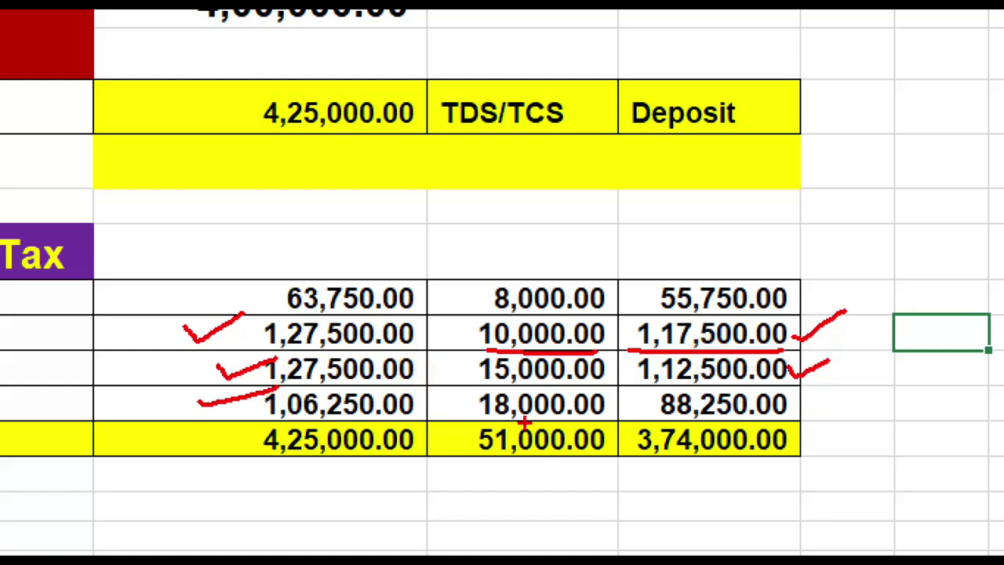
click(514, 424)
drag(794, 403, 841, 385)
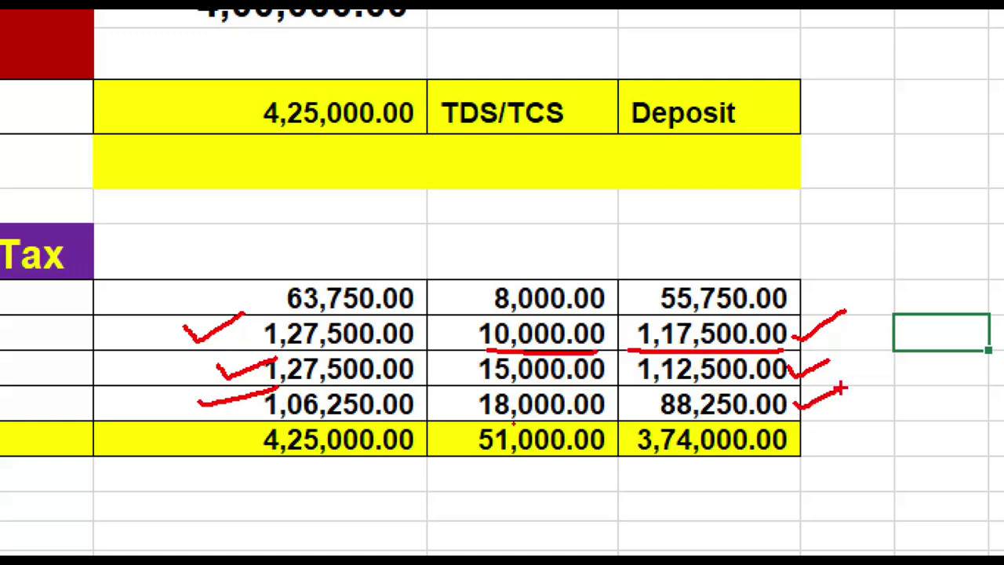
key(Escape)
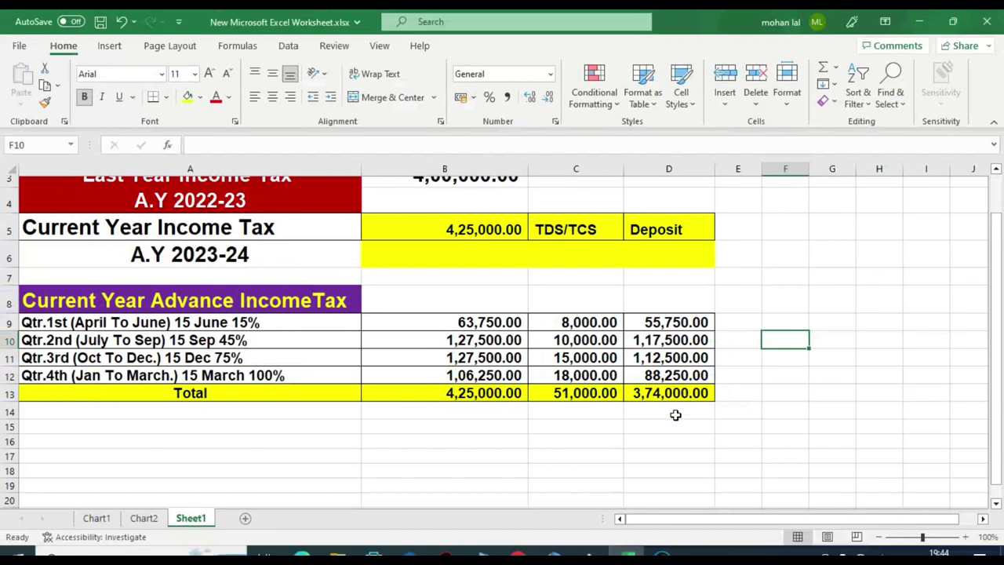
key(ctrl+1)
click(569, 422)
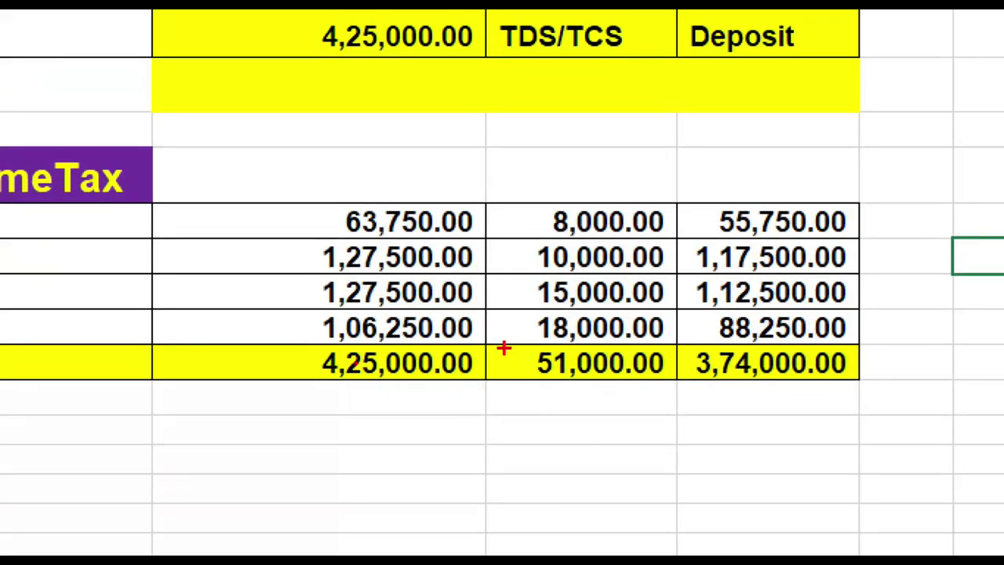
key(p)
drag(504, 347, 678, 378)
key(r)
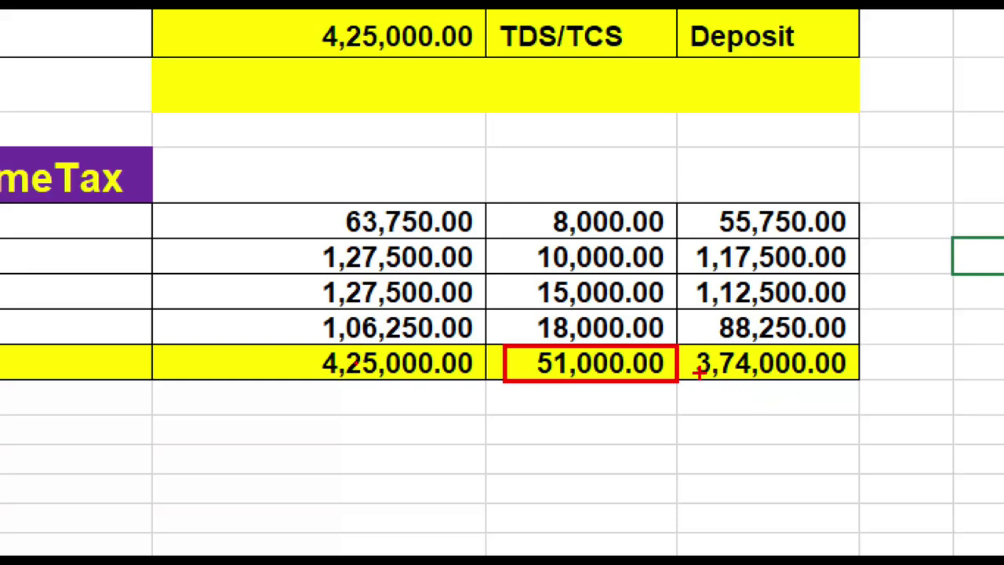
drag(684, 341, 864, 384)
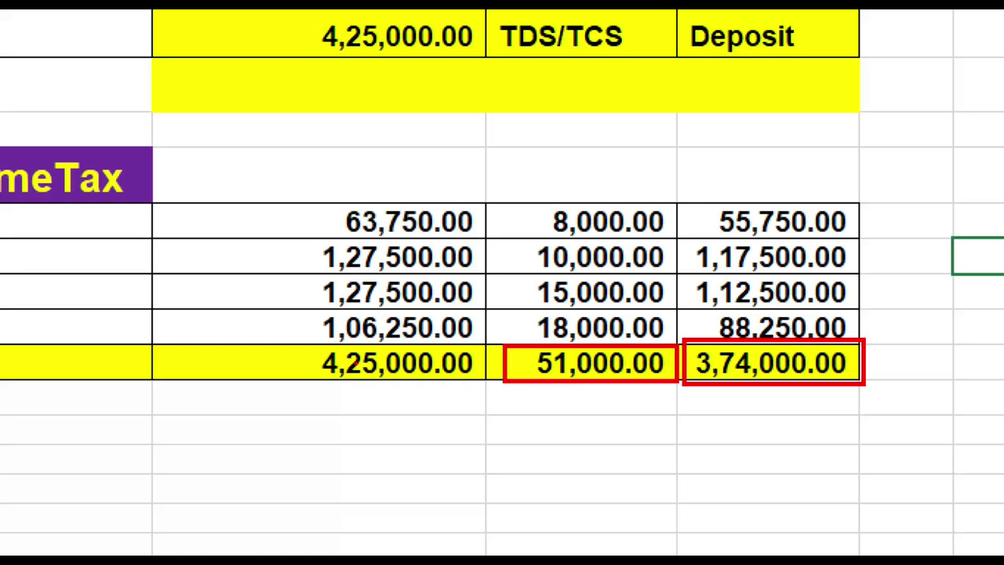
key(Escape)
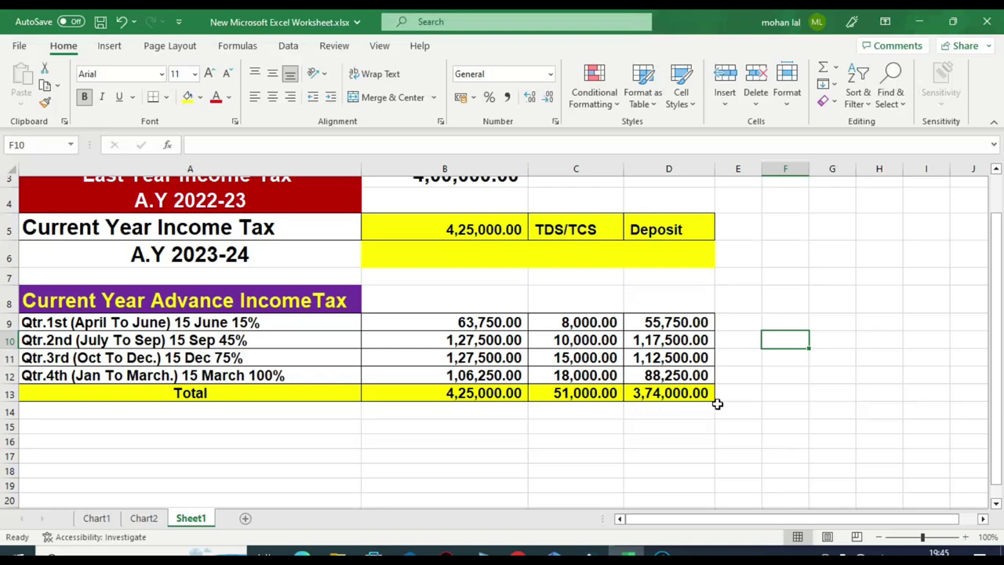
scroll(506, 350, down, 1)
click(476, 295)
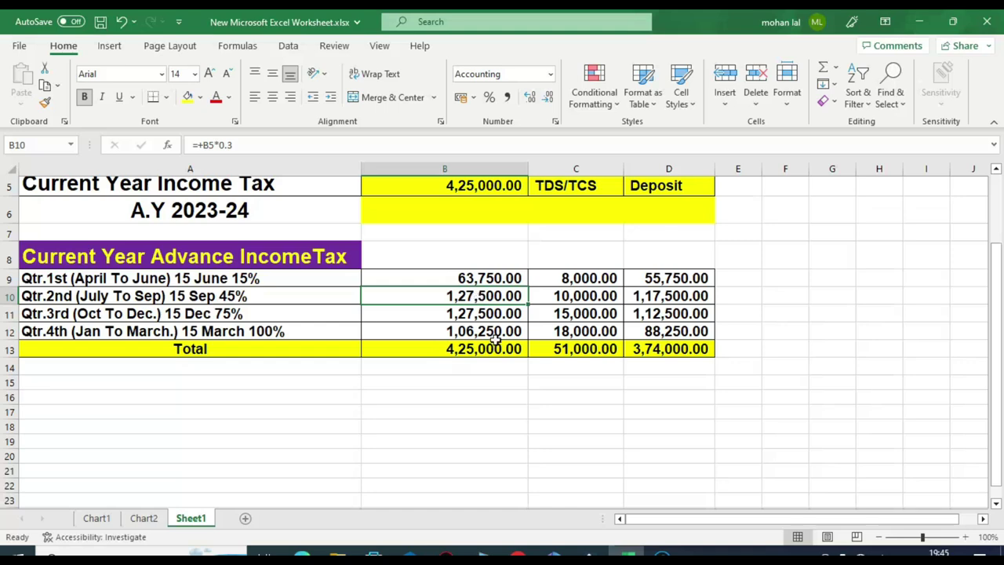
click(494, 317)
click(500, 348)
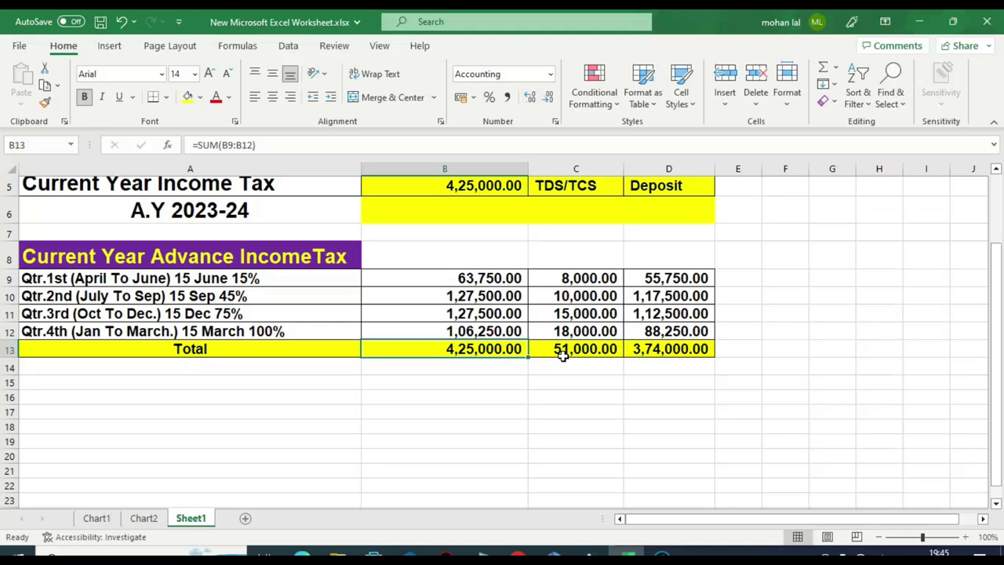
scroll(562, 355, up, 2)
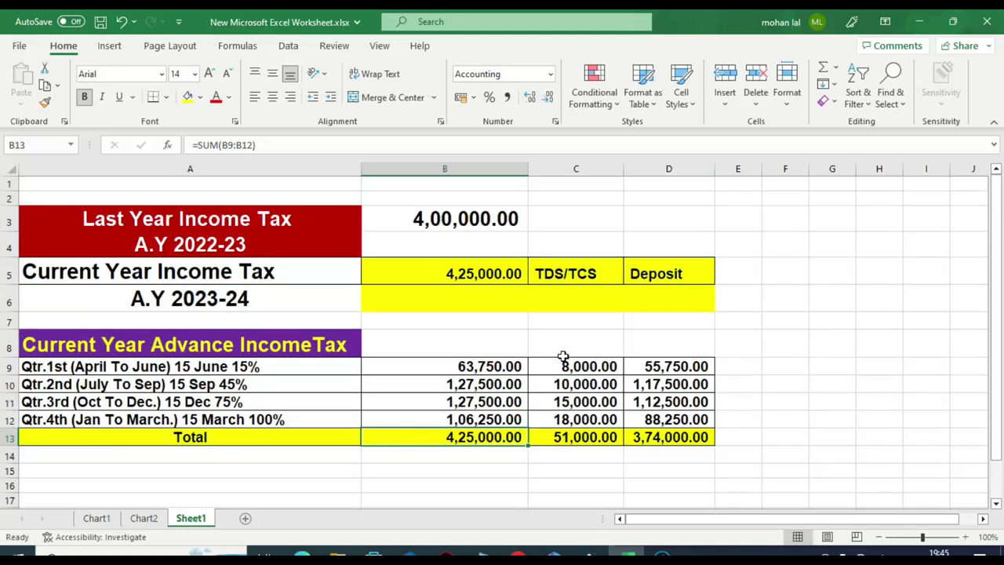